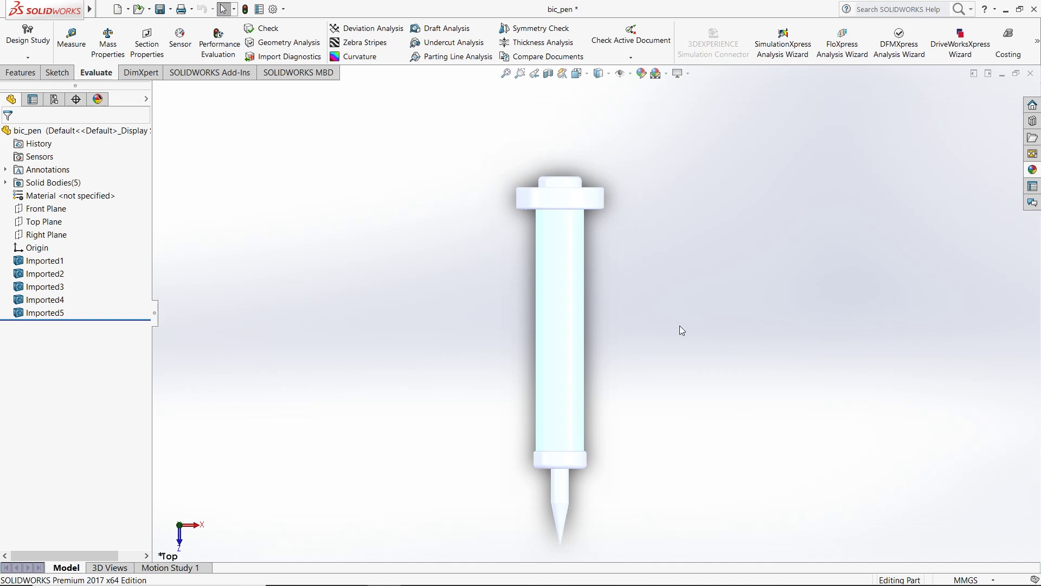
# - Measure the pen's tip-to-top-face distance, which reads 163.48 mm
pyautogui.moveTo(679, 326); pyautogui.dragTo(625, 406, button='middle')
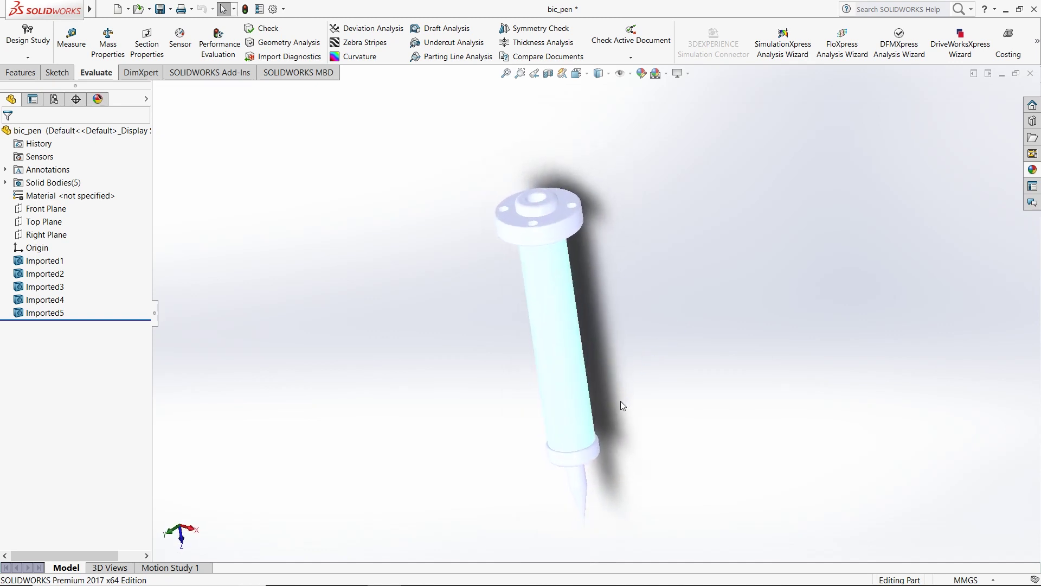
pyautogui.hotkey('ctrl', '5')
pyautogui.hotkey('alt', 'f')
pyautogui.click(83, 50)
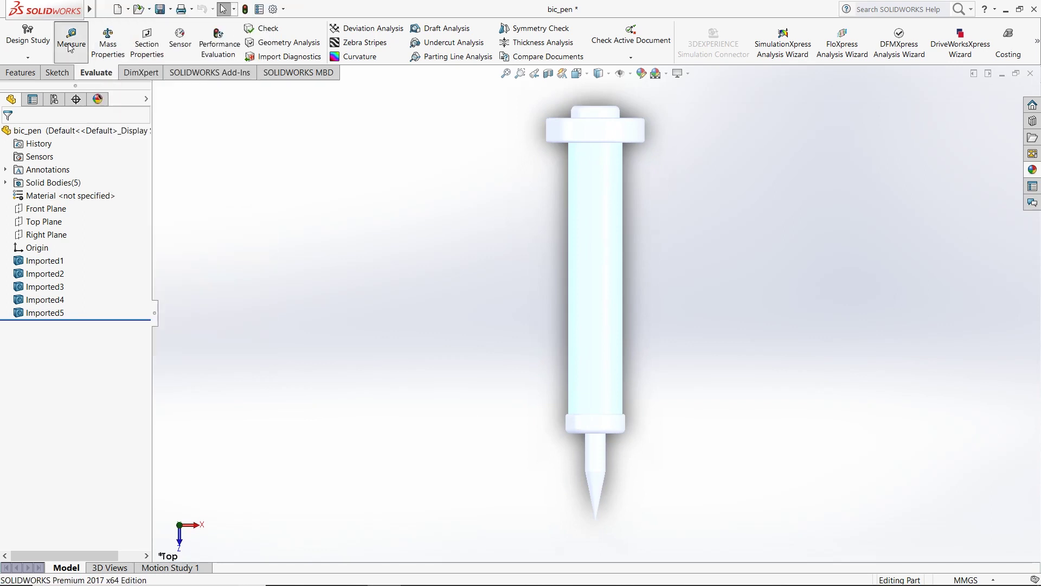
pyautogui.click(596, 520)
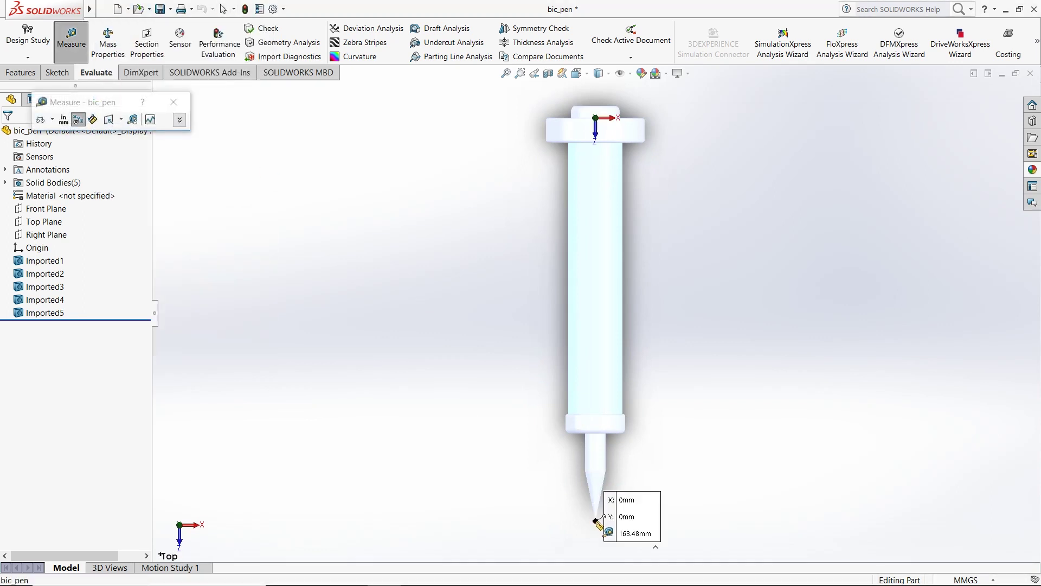
pyautogui.click(582, 117)
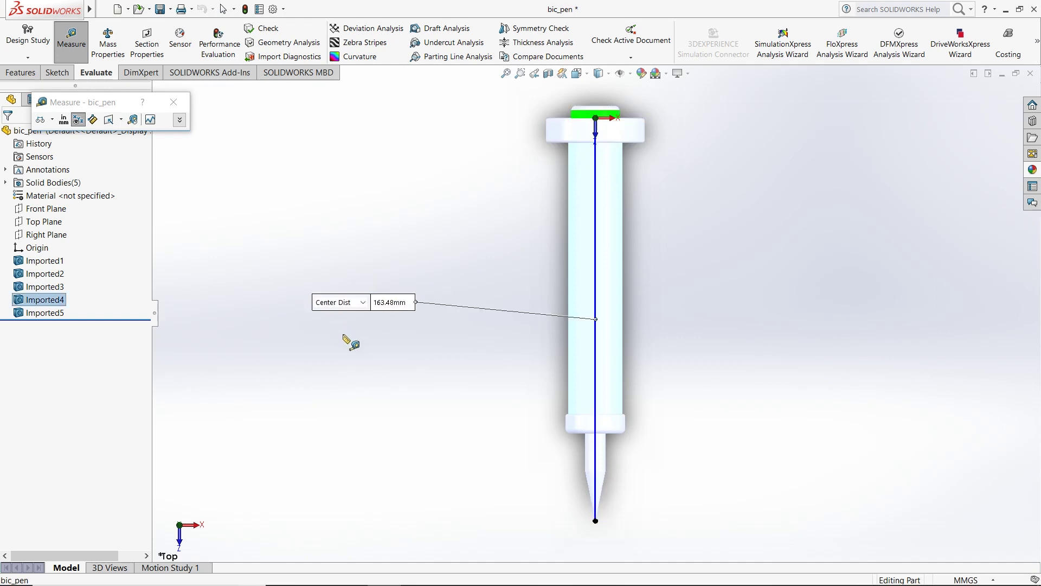
# - Start saving the part under Save As and show the available file types
pyautogui.click(104, 9)
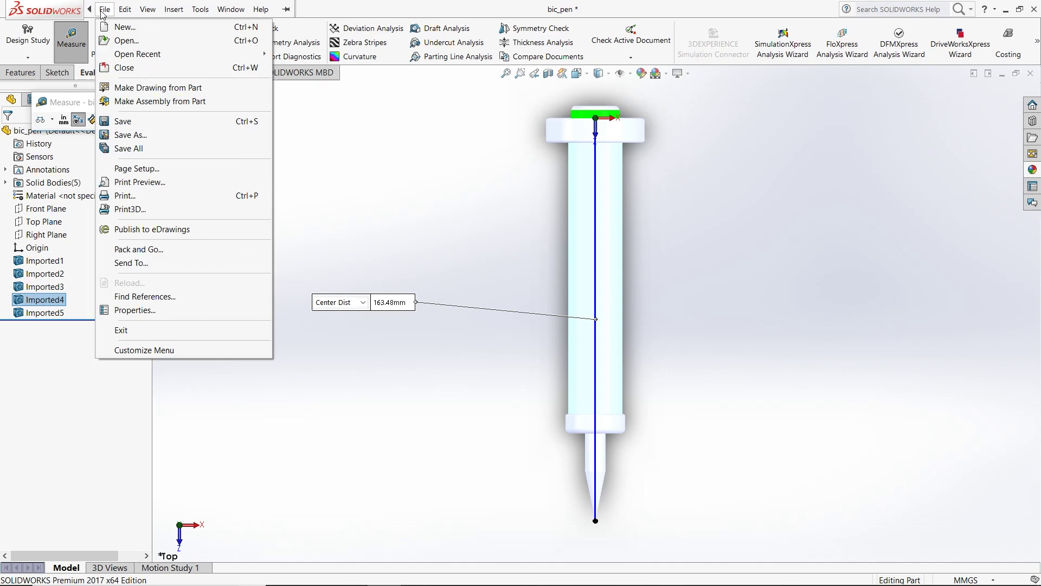
pyautogui.click(172, 171)
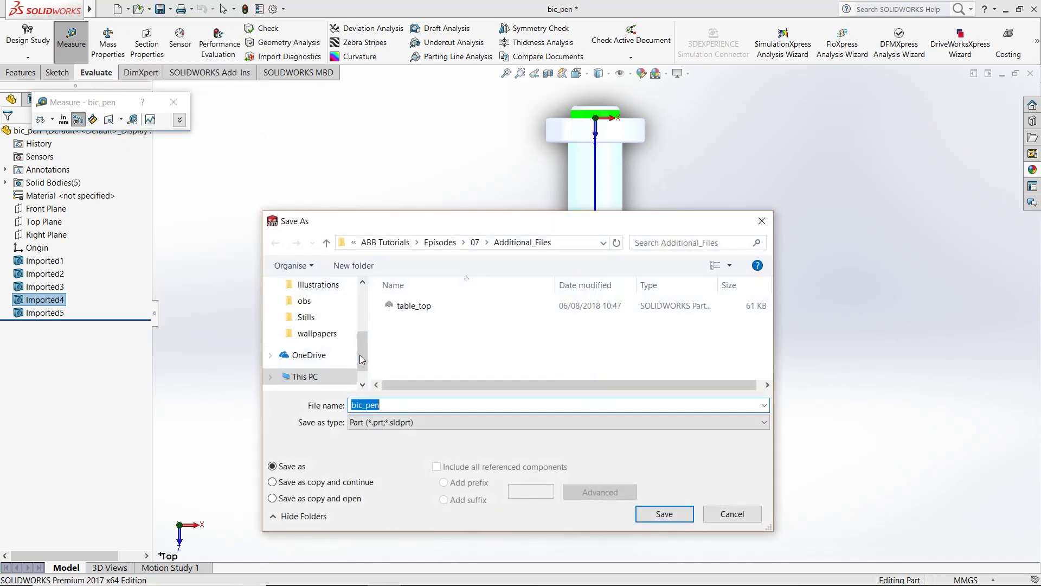
pyautogui.click(417, 424)
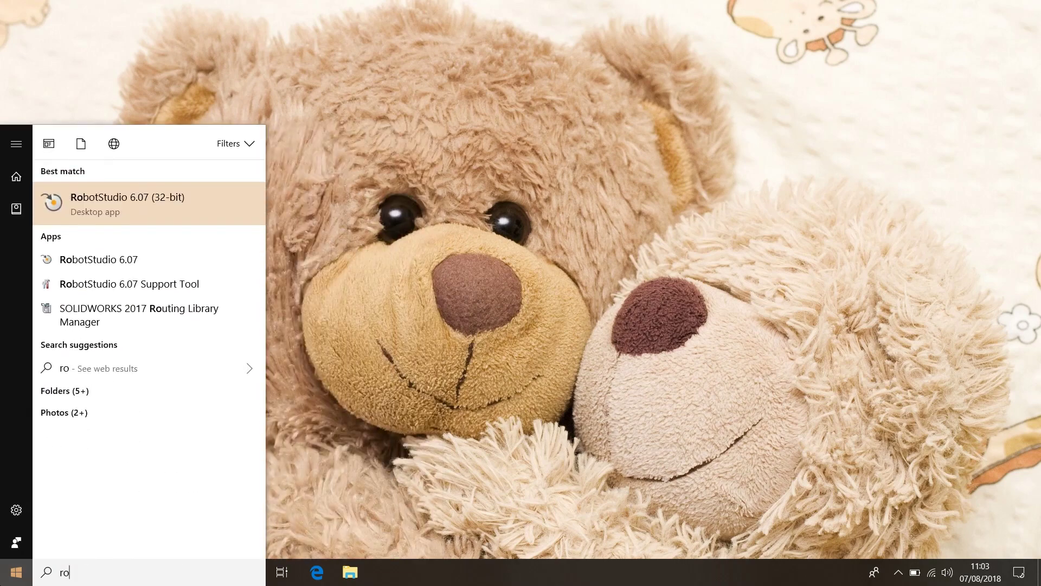
# - Launch the RobotStudio 6.07 (32-bit) best match from the 'ro' search
pyautogui.press('Return')
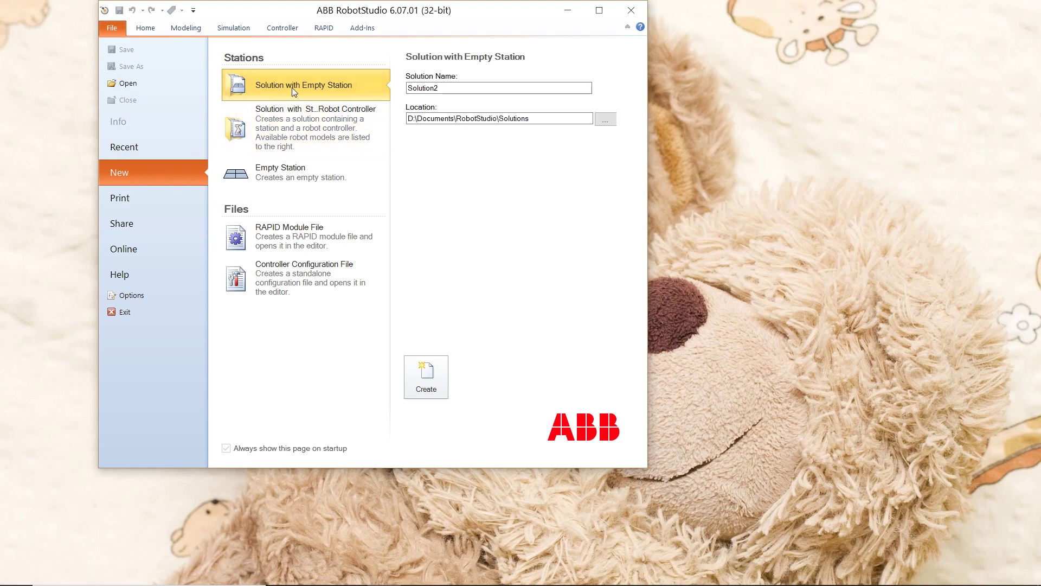
# - Name the new empty-station solution MyPenTool and create it
pyautogui.doubleClick(476, 89)
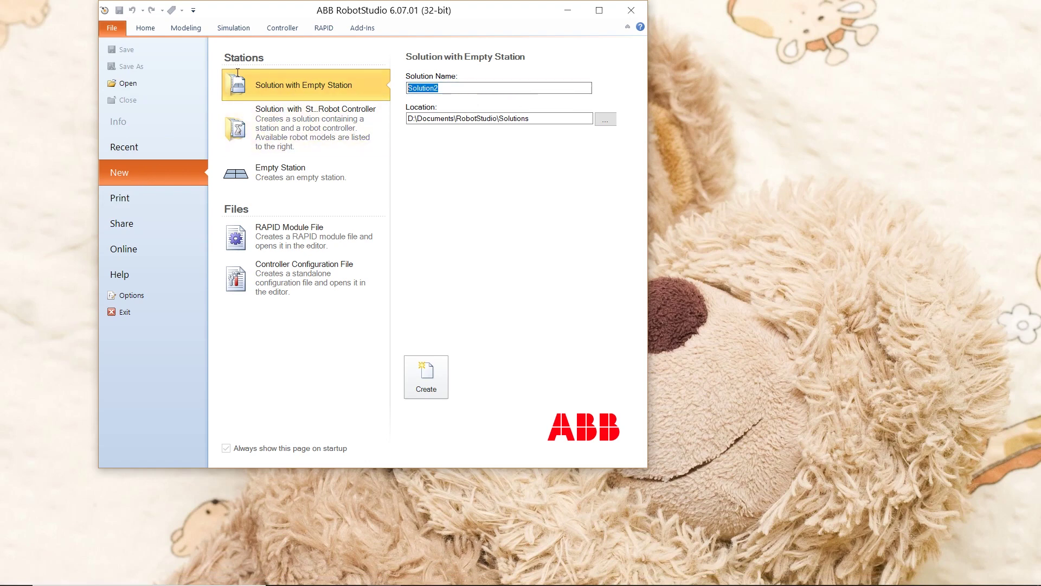
pyautogui.write('MyP')
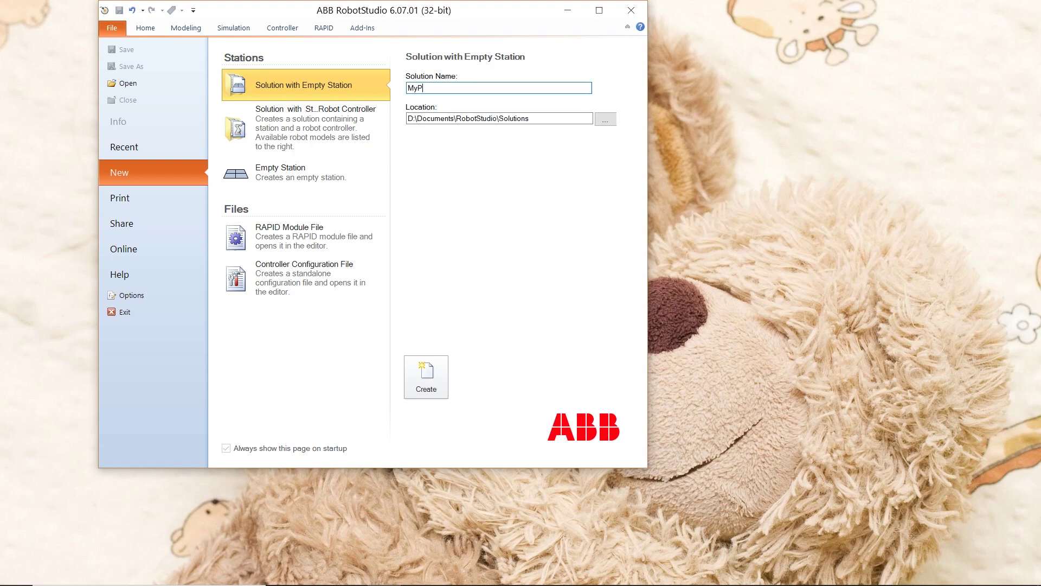
pyautogui.write('enTool')
pyautogui.click(422, 393)
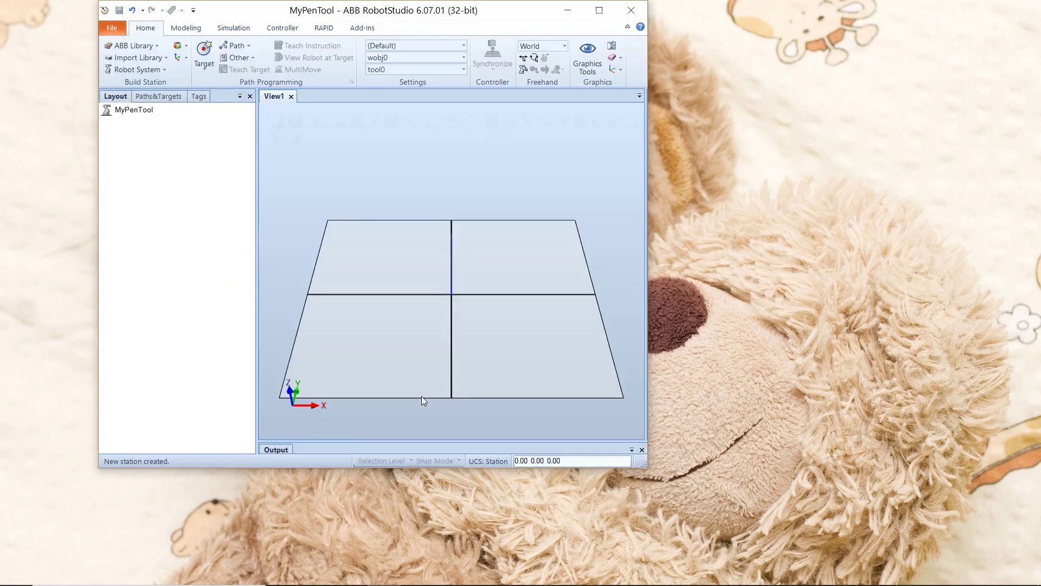
# - Maximize RobotStudio and import pen_end_effector.SAT into the station, viewing it at the origin
pyautogui.click(600, 10)
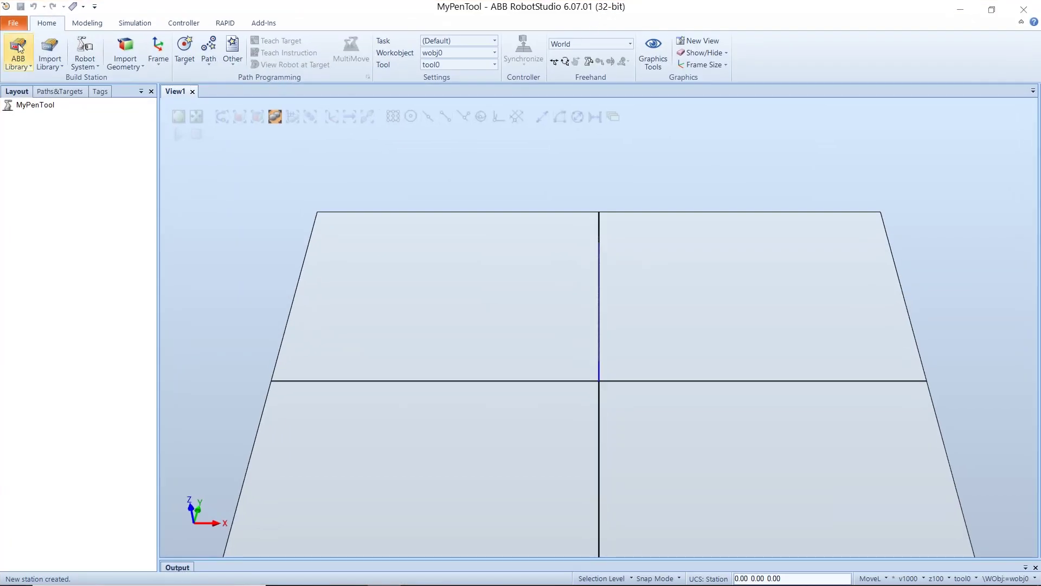
pyautogui.click(125, 63)
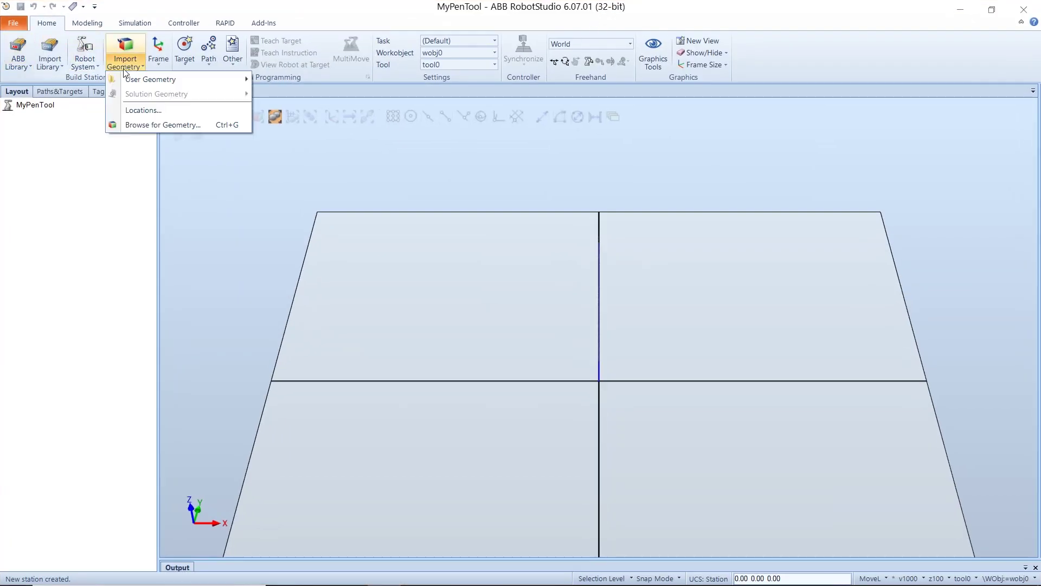
pyautogui.click(157, 125)
pyautogui.click(204, 97)
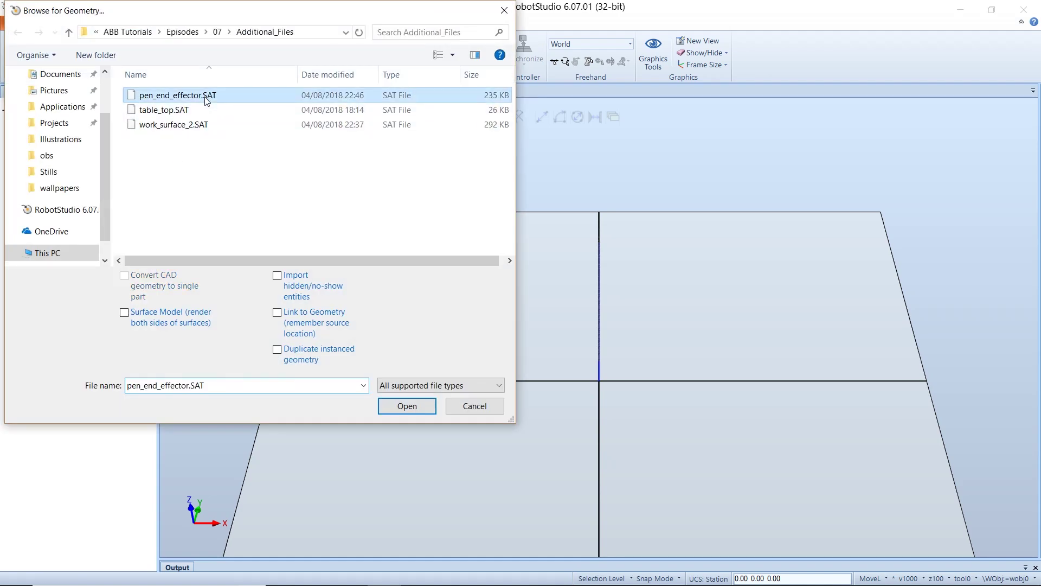
pyautogui.click(408, 406)
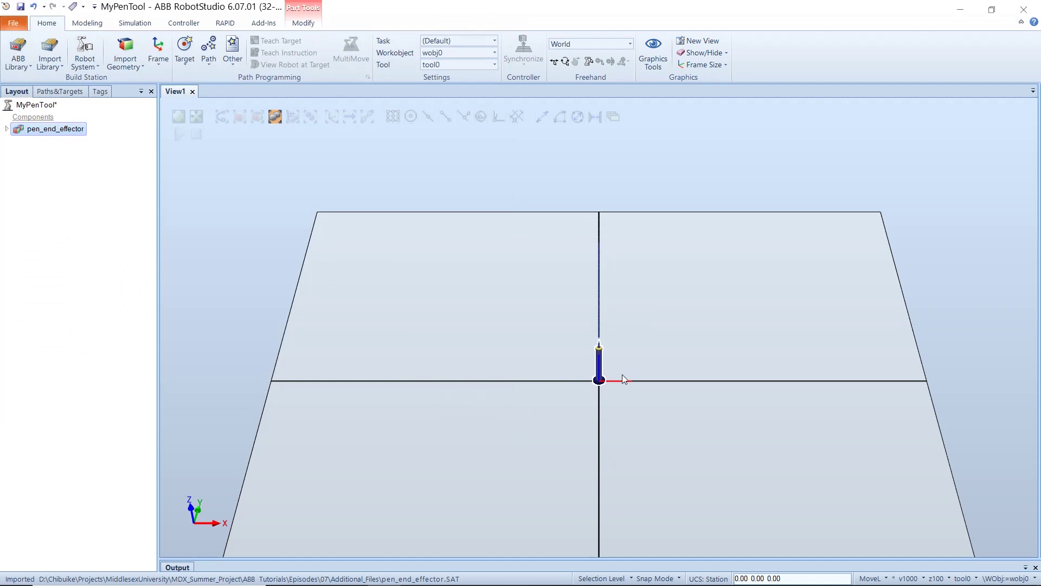
pyautogui.scroll(5, 622, 374)
pyautogui.keyDown('ctrl'); pyautogui.keyDown('shift'); pyautogui.moveTo(615, 425); pyautogui.dragTo(710, 415); pyautogui.keyUp('shift'); pyautogui.keyUp('ctrl')
pyautogui.keyDown('ctrl'); pyautogui.keyDown('shift'); pyautogui.moveTo(788, 297); pyautogui.dragTo(789, 293); pyautogui.keyUp('shift'); pyautogui.keyUp('ctrl')
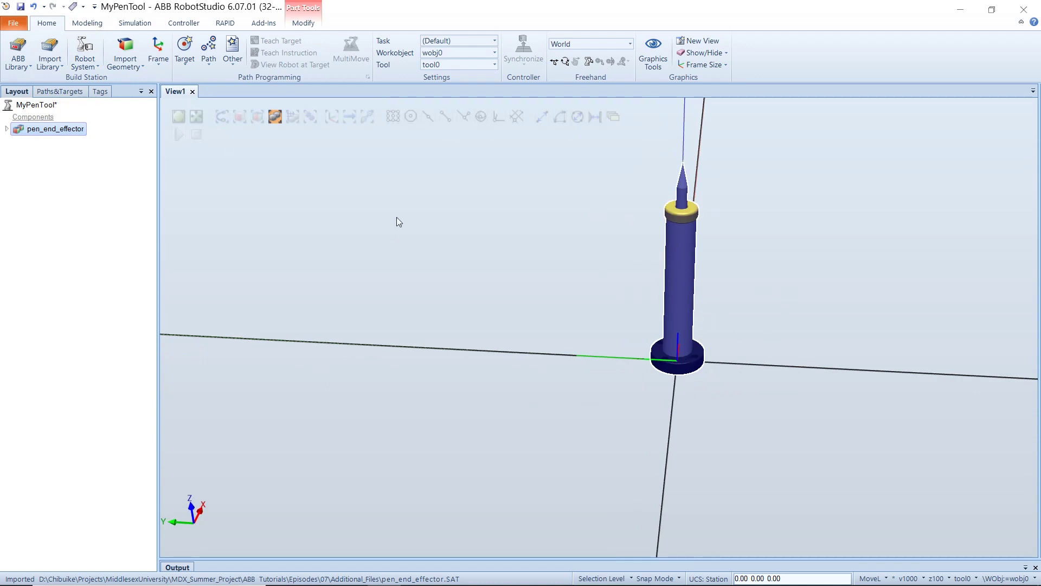
# - Define tool MyPenTool from pen_end_effector with a TCP at Z 163.48 mm
pyautogui.click(85, 24)
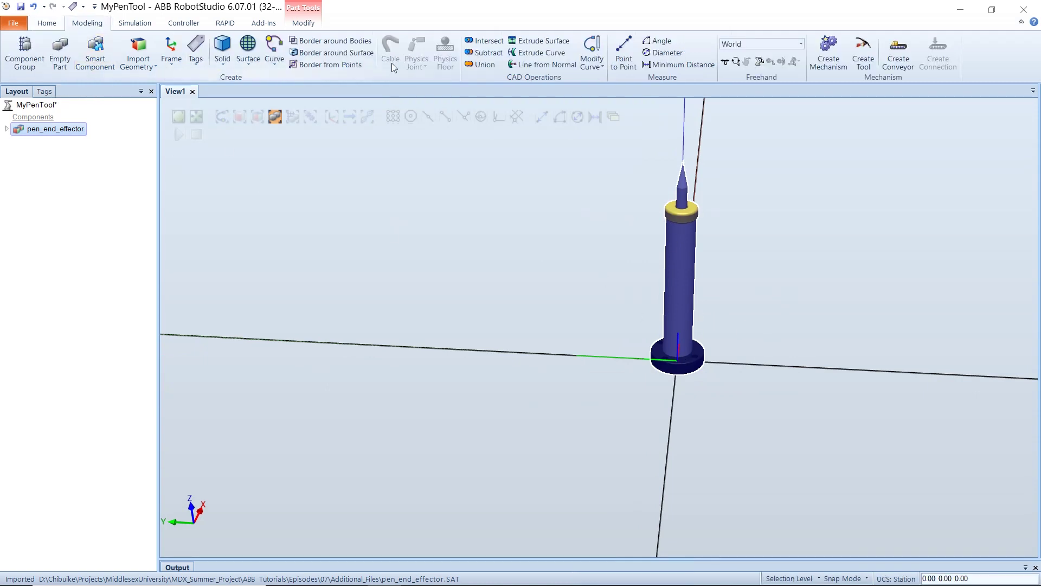
pyautogui.click(863, 60)
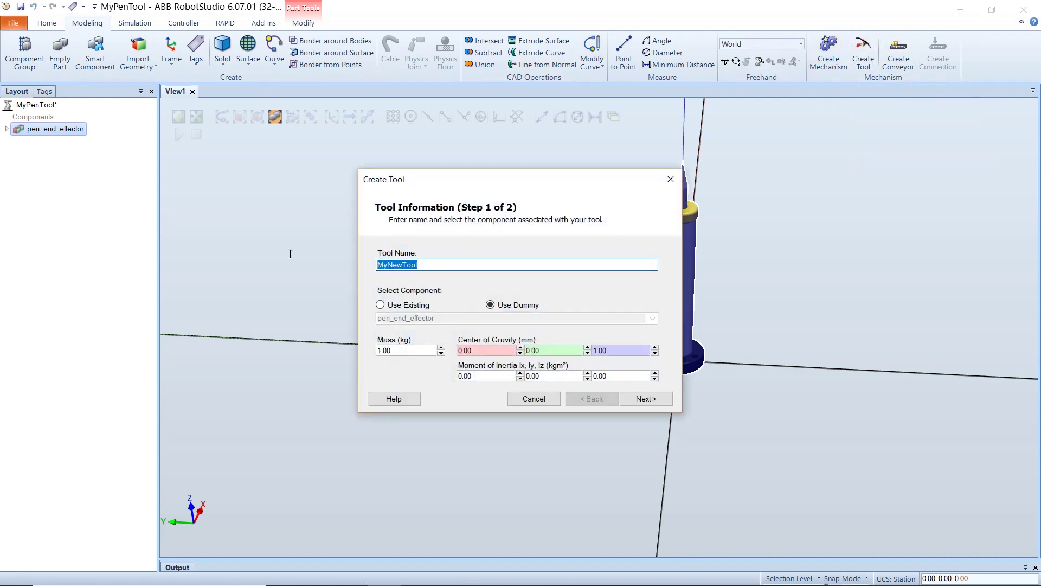
pyautogui.write('M')
pyautogui.click(407, 307)
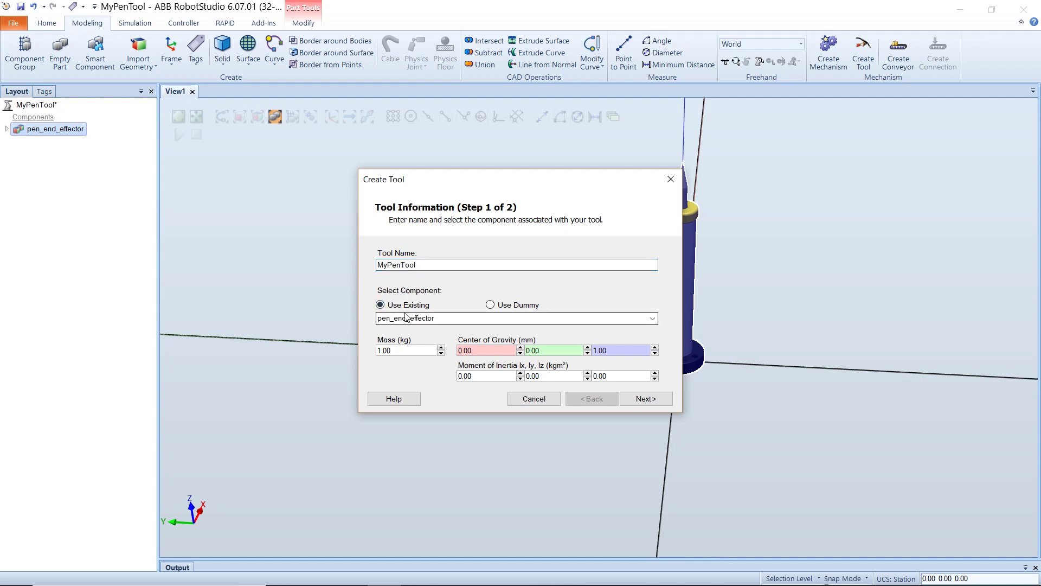
pyautogui.click(444, 318)
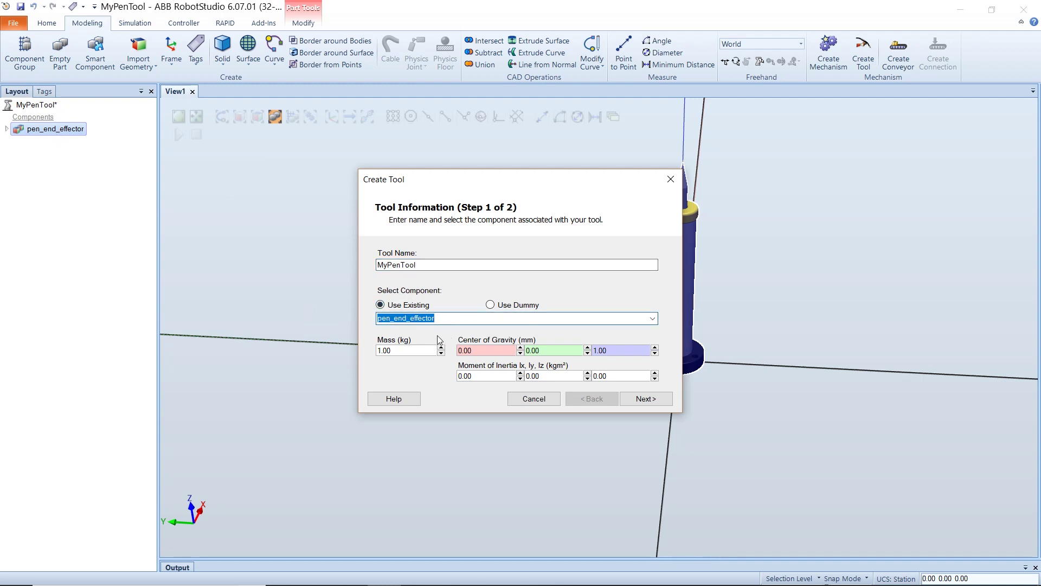
pyautogui.click(645, 399)
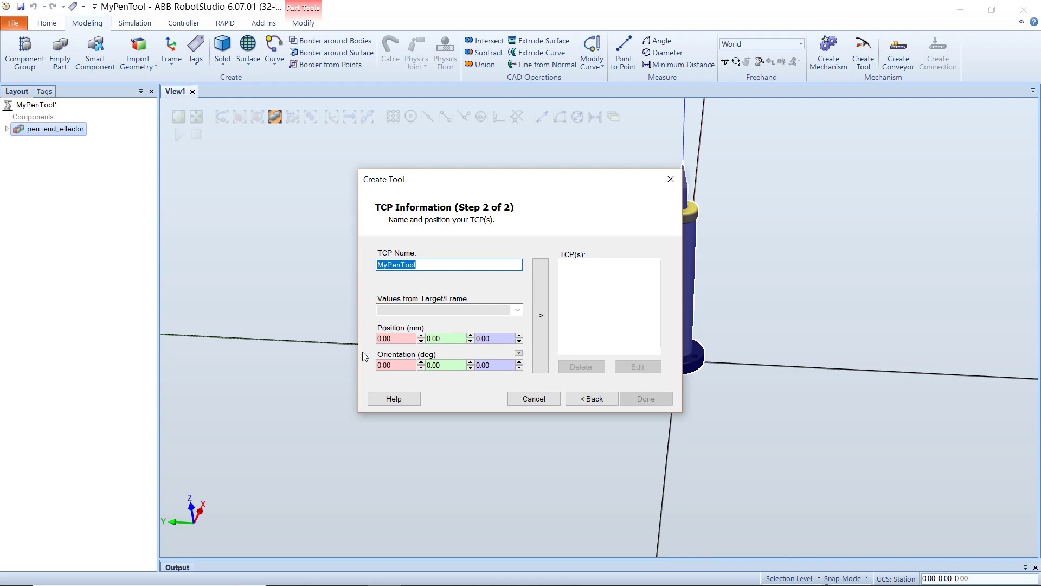
pyautogui.moveTo(468, 188); pyautogui.dragTo(272, 213)
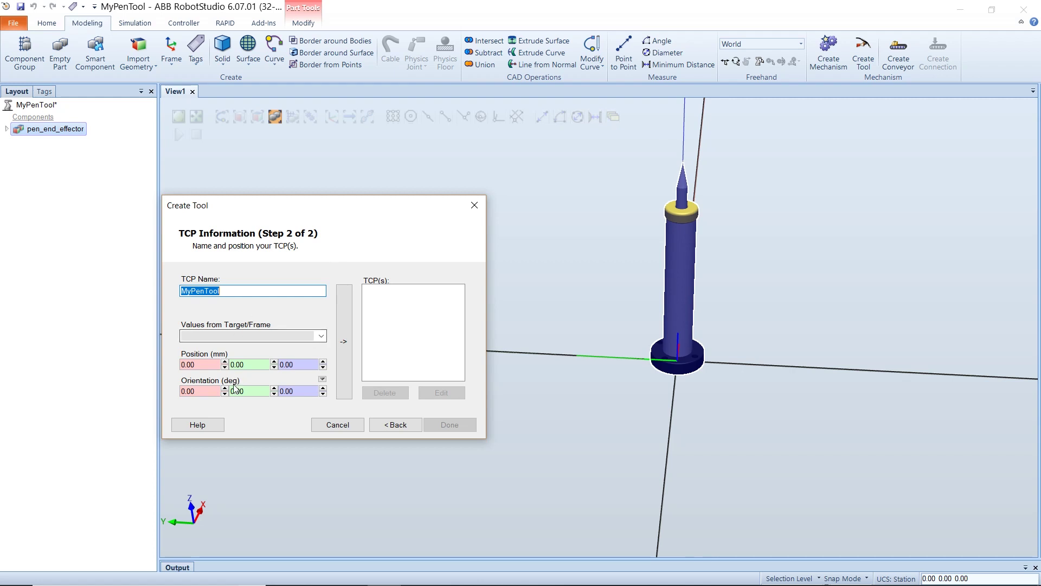
pyautogui.click(311, 364)
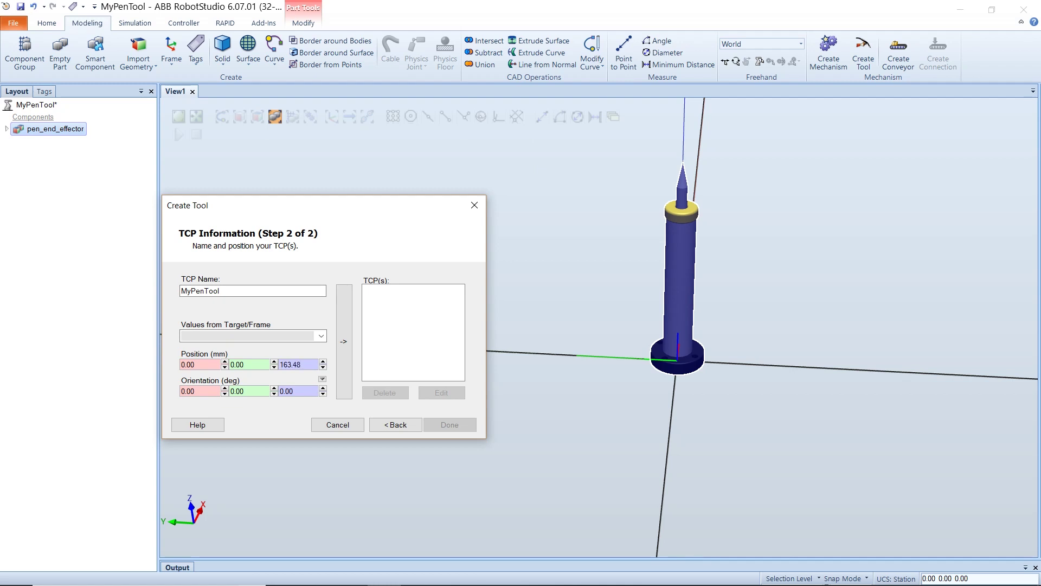
pyautogui.click(344, 366)
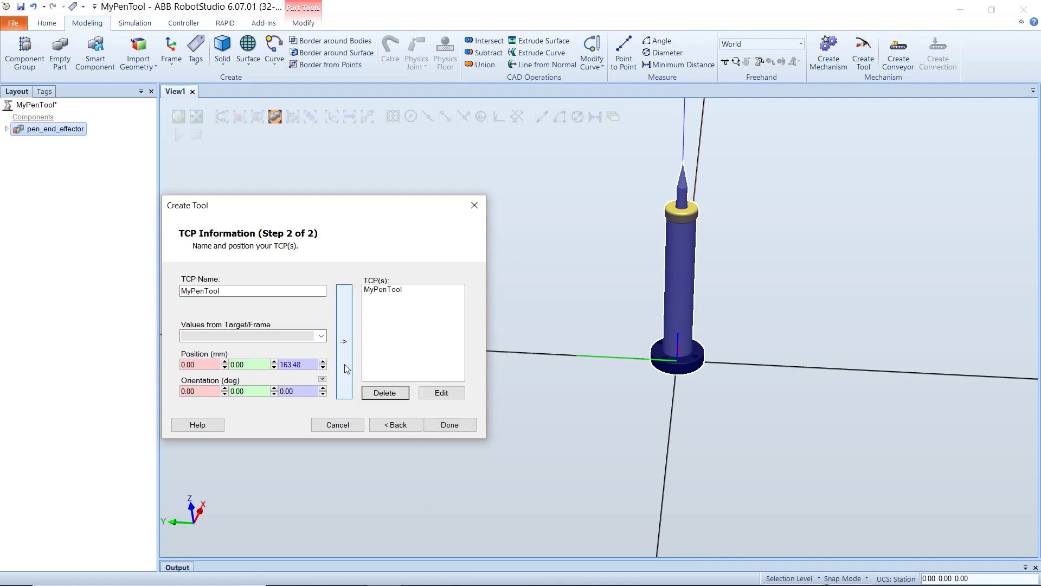
# - Finish the MyPenTool tool and save it as a library file
pyautogui.click(450, 425)
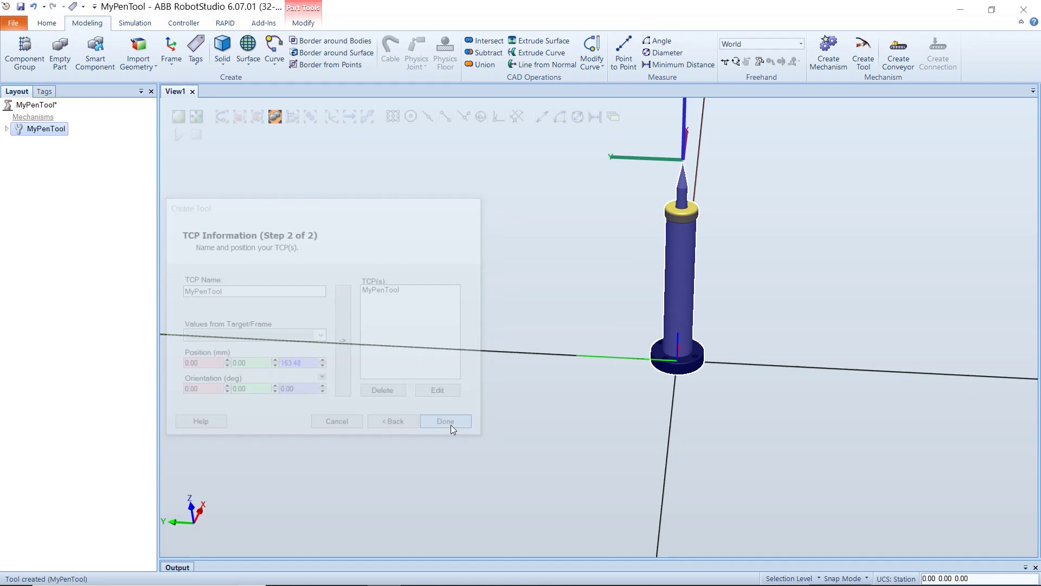
pyautogui.keyDown('ctrl'); pyautogui.keyDown('shift'); pyautogui.moveTo(583, 373); pyautogui.dragTo(500, 343); pyautogui.keyUp('shift'); pyautogui.keyUp('ctrl')
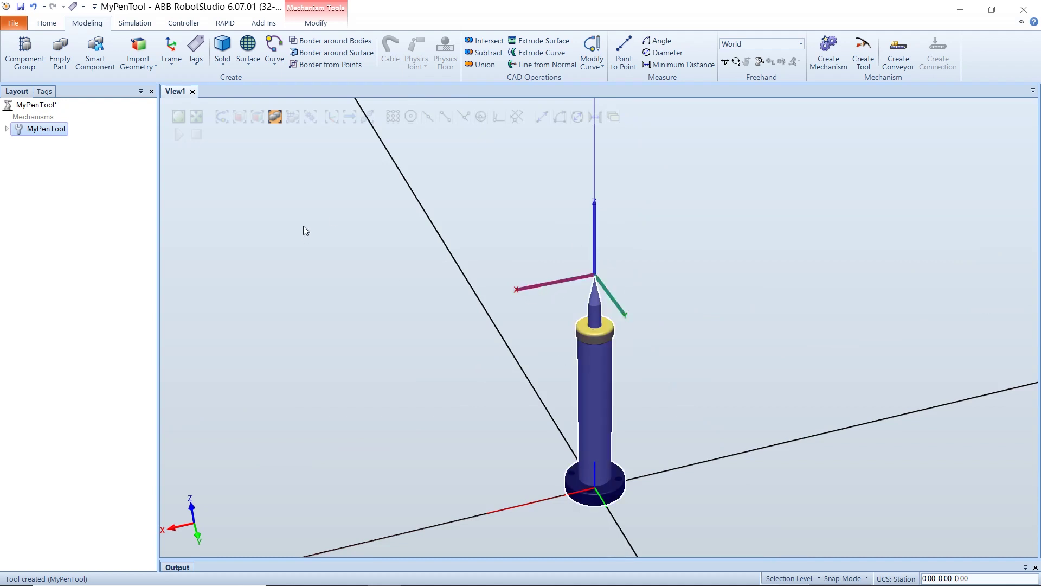
pyautogui.rightClick(35, 132)
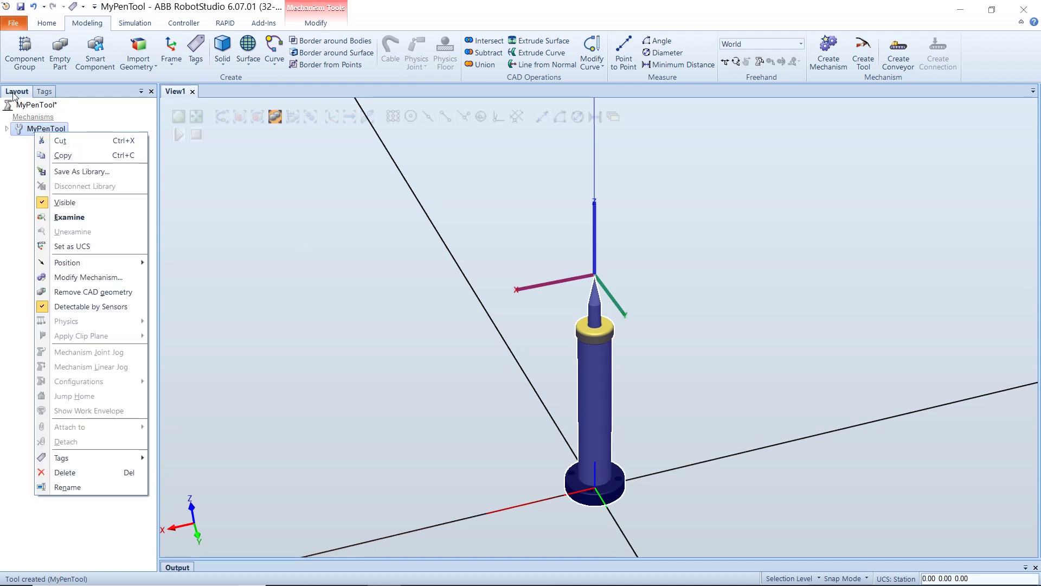
pyautogui.click(101, 172)
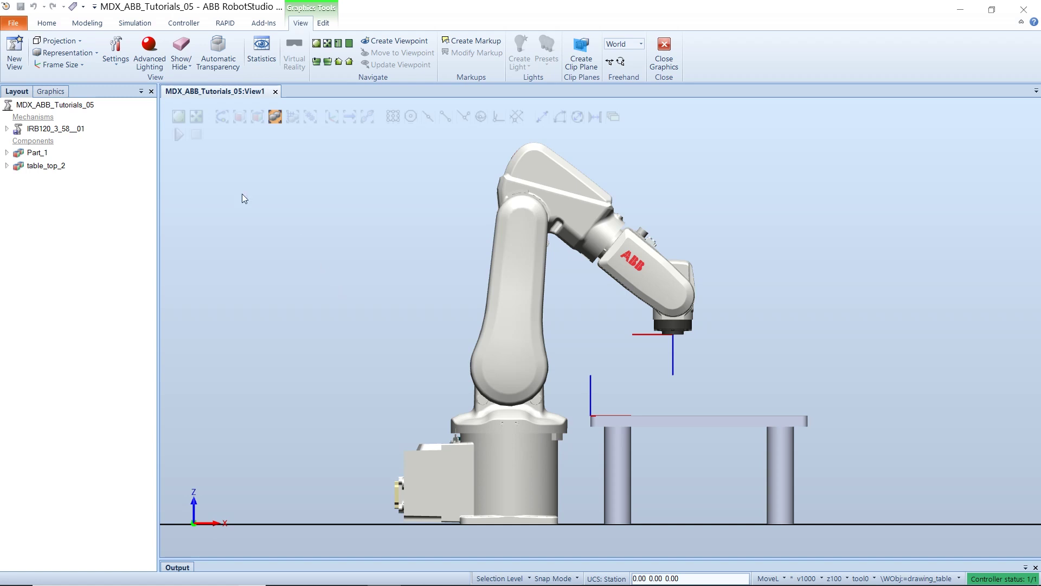
# - Import the MyPenTool library from the MyPenTool\Libraries folder into MDX_ABB_Tutorials_05
pyautogui.click(45, 24)
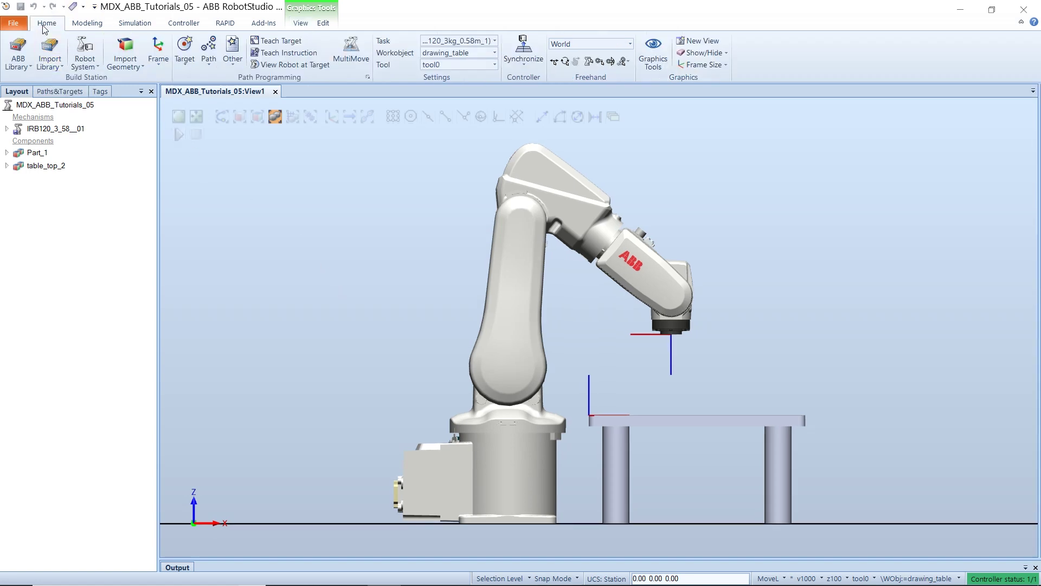
pyautogui.click(47, 69)
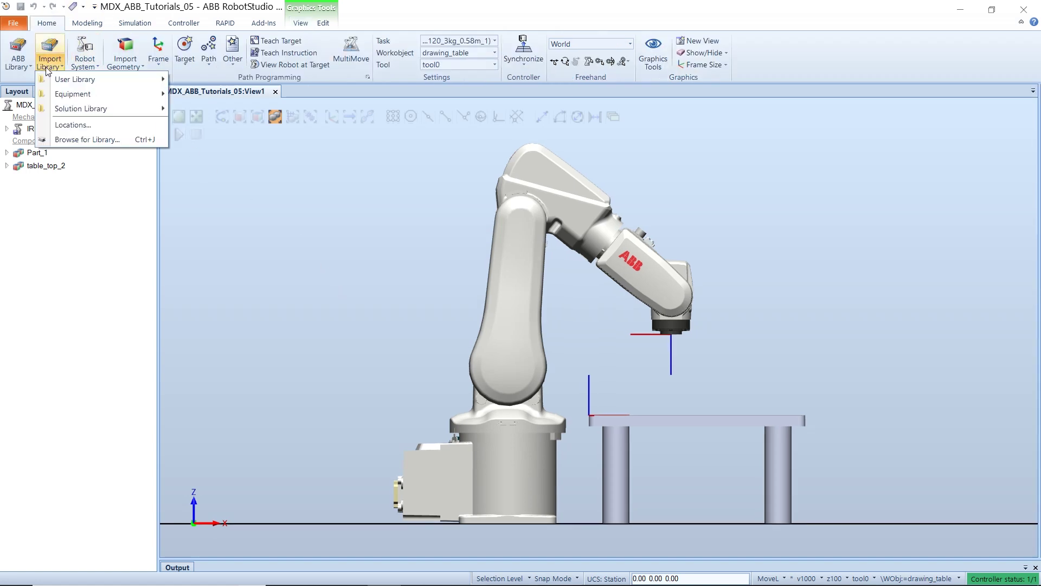
pyautogui.click(93, 140)
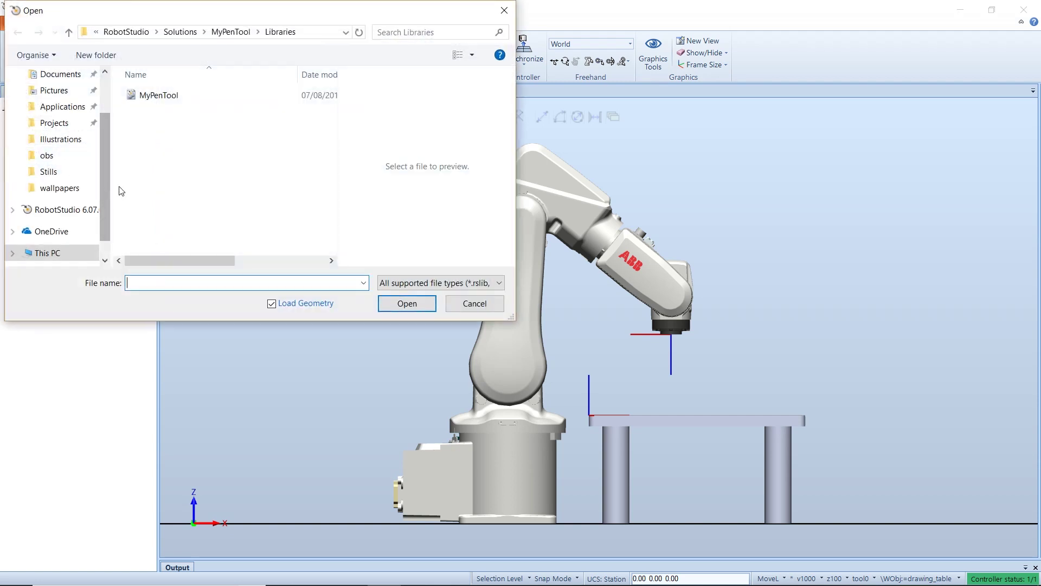
pyautogui.moveTo(235, 10); pyautogui.dragTo(349, 47)
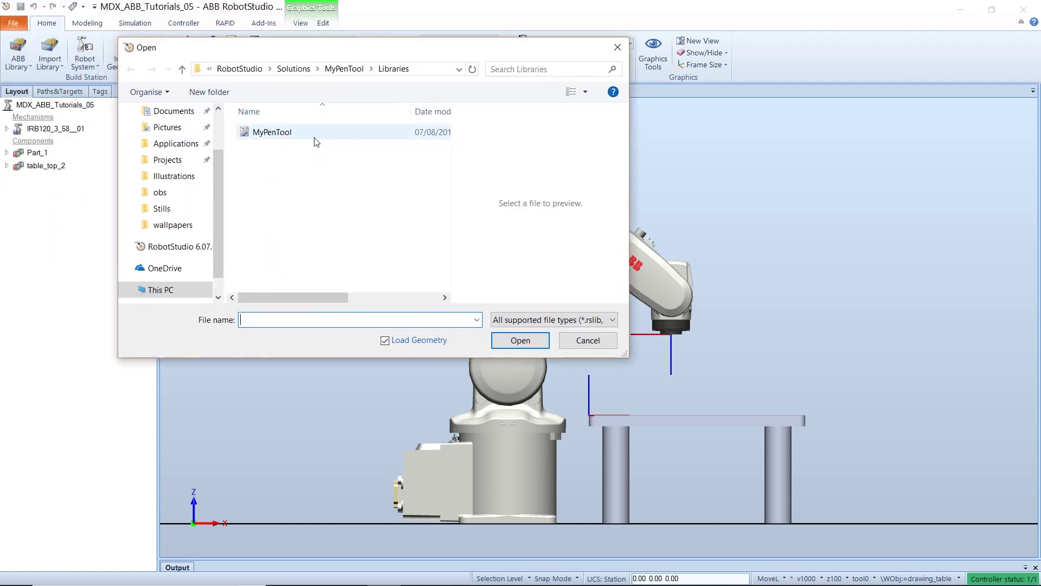
pyautogui.click(423, 69)
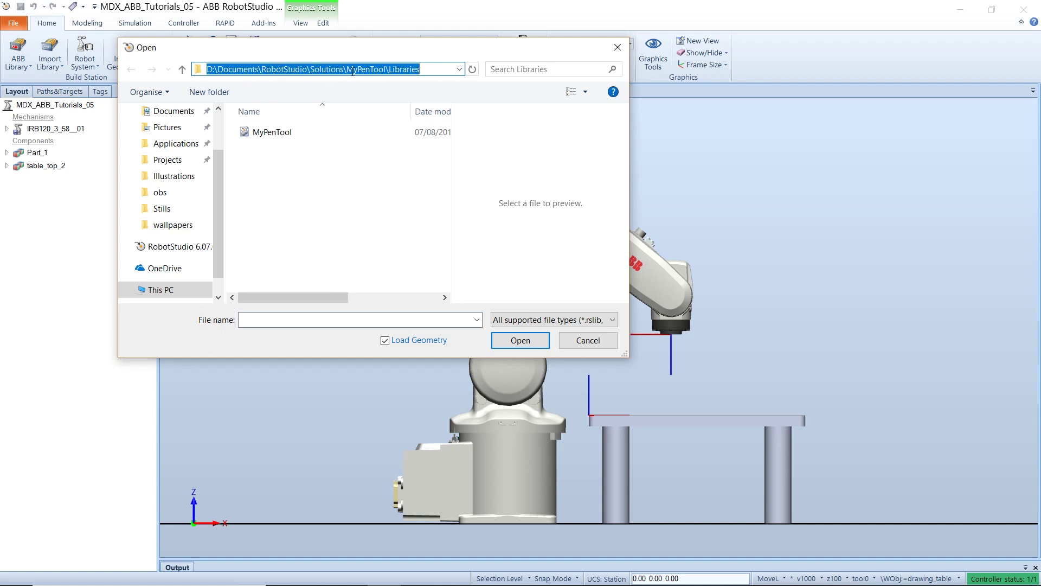
pyautogui.click(307, 211)
pyautogui.click(279, 132)
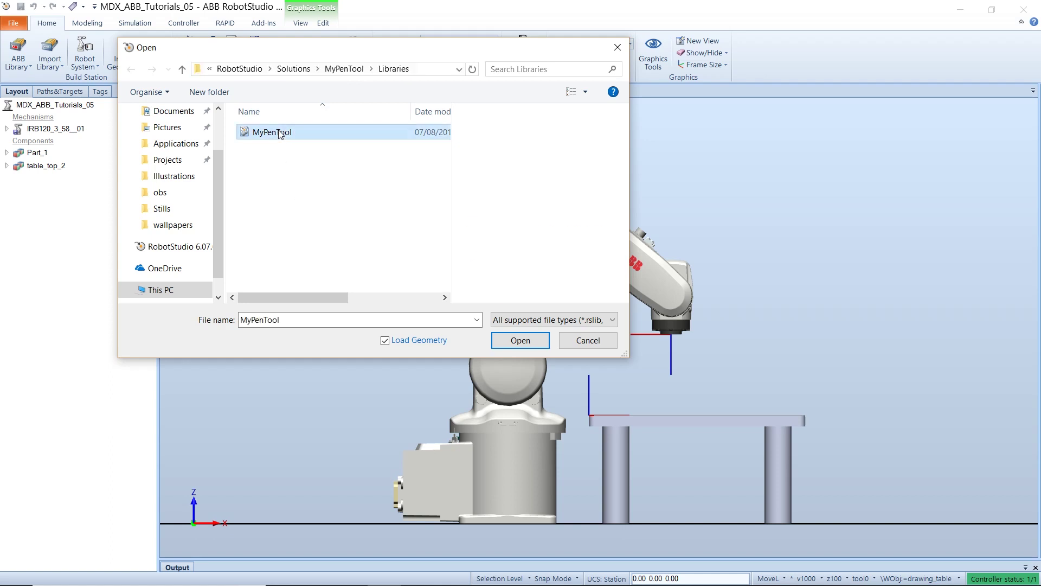
pyautogui.click(520, 341)
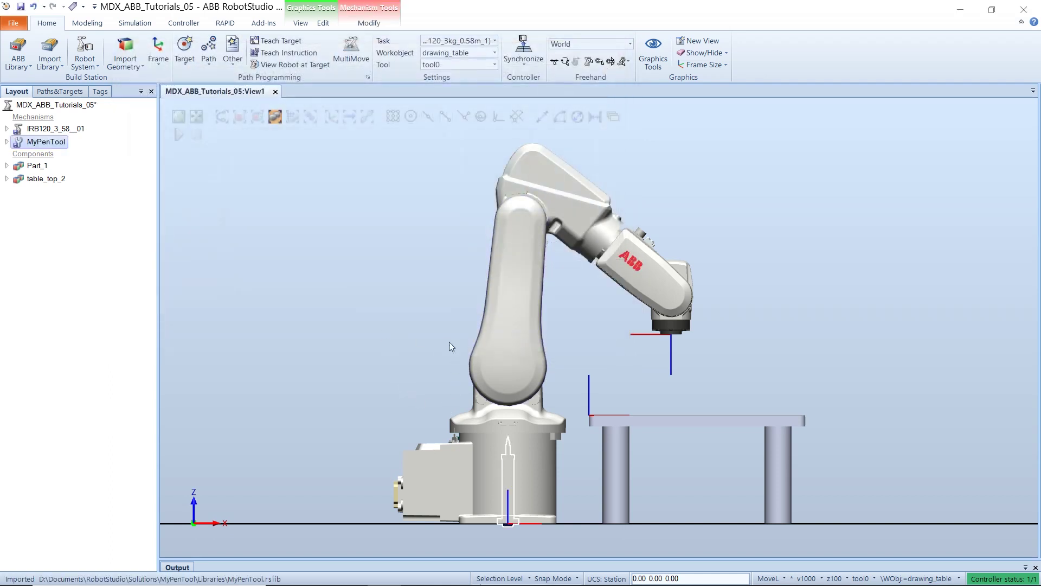
# - Attach MyPenTool to IRB120_3_58__01, accepting the position update onto the flange
pyautogui.scroll(2, 499, 529)
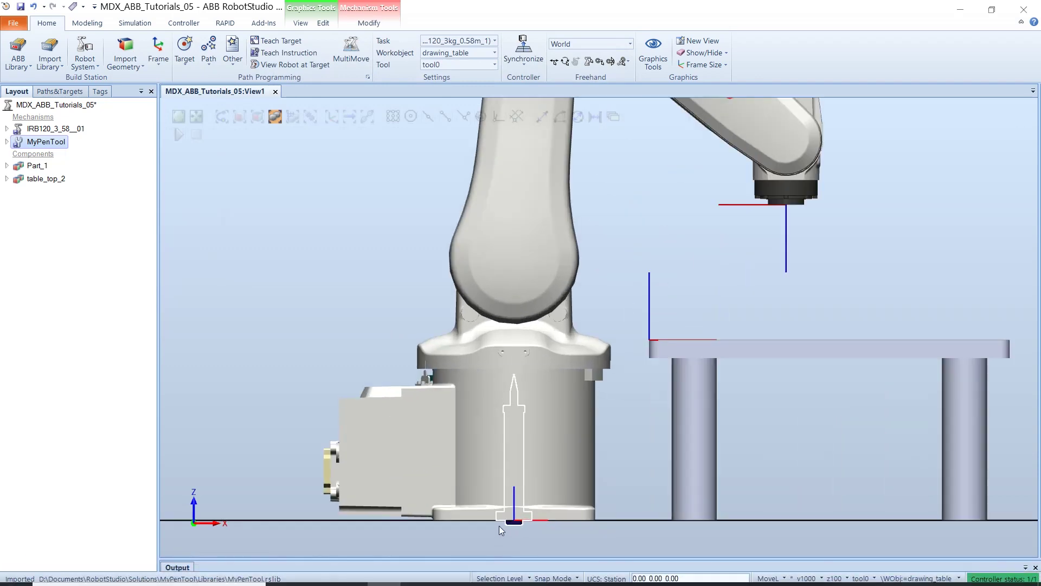
pyautogui.keyDown('ctrl'); pyautogui.keyDown('shift'); pyautogui.moveTo(500, 527); pyautogui.dragTo(596, 538); pyautogui.keyUp('shift'); pyautogui.keyUp('ctrl')
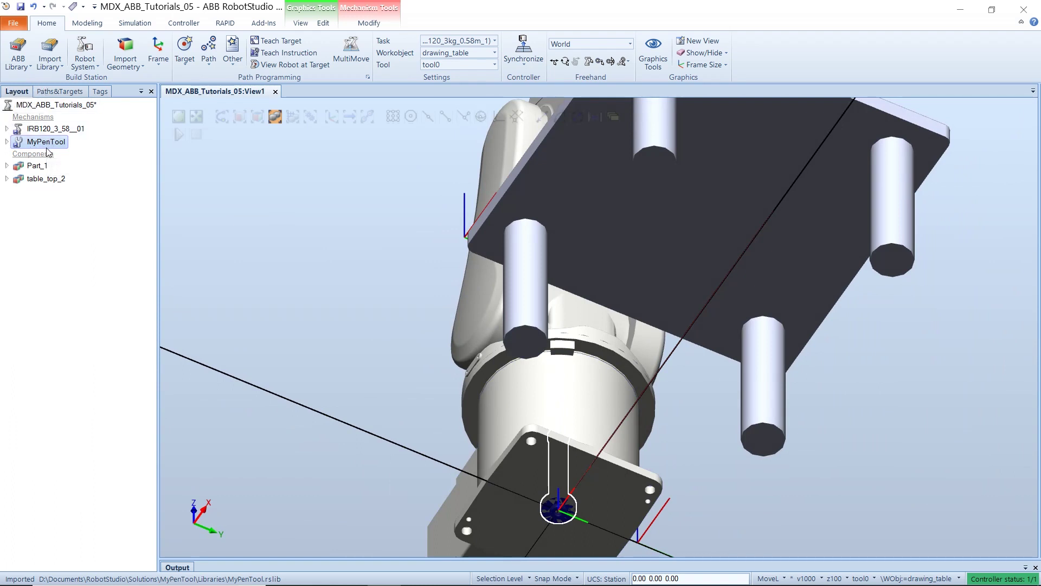
pyautogui.moveTo(78, 136); pyautogui.dragTo(78, 135)
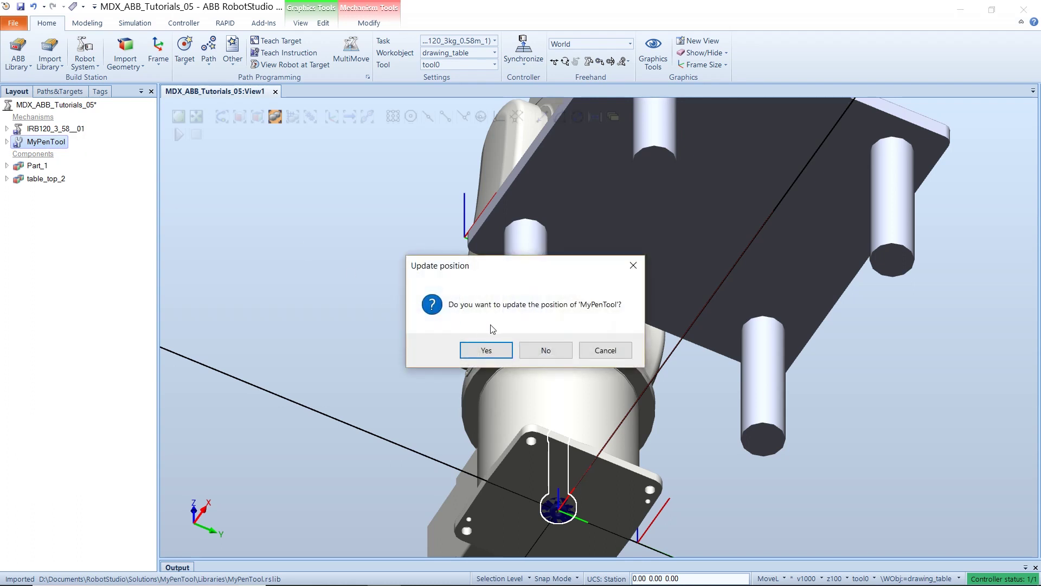
pyautogui.moveTo(479, 278); pyautogui.dragTo(368, 212)
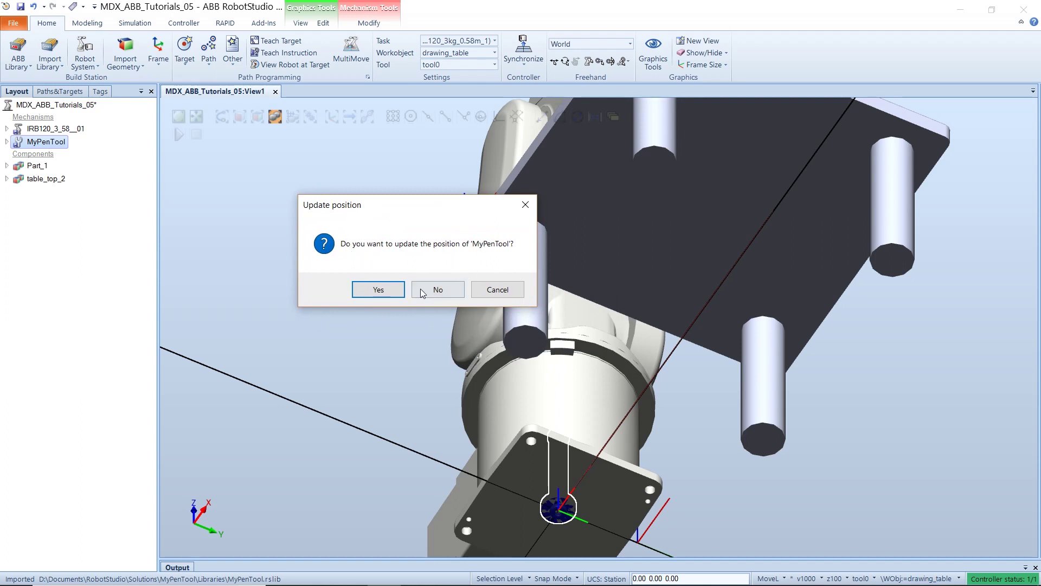
pyautogui.click(375, 287)
pyautogui.scroll(3, 439, 269)
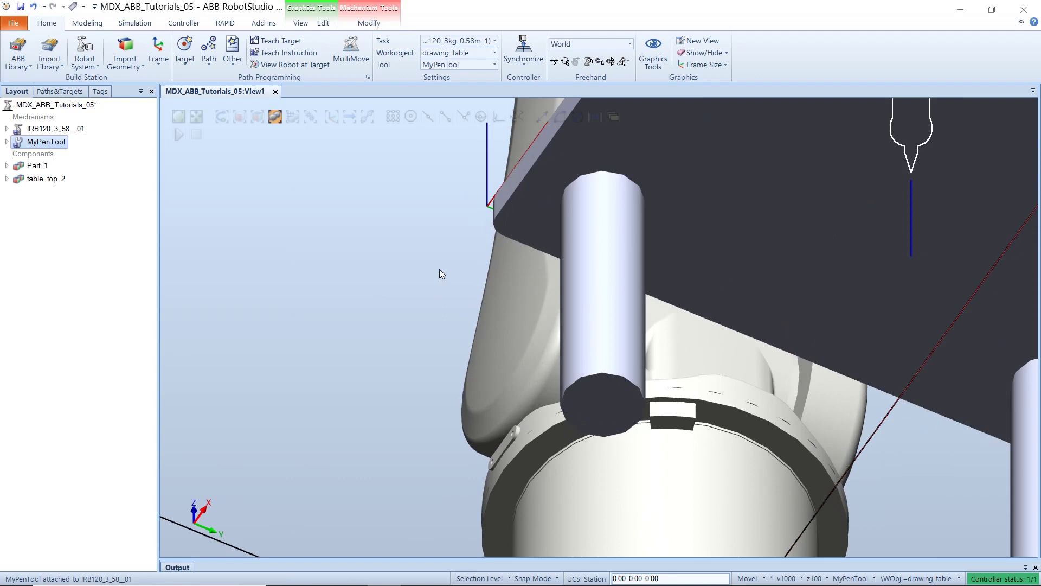
pyautogui.scroll(-5, 429, 267)
pyautogui.keyDown('ctrl'); pyautogui.keyDown('shift'); pyautogui.moveTo(417, 265); pyautogui.dragTo(620, 270); pyautogui.keyUp('shift'); pyautogui.keyUp('ctrl')
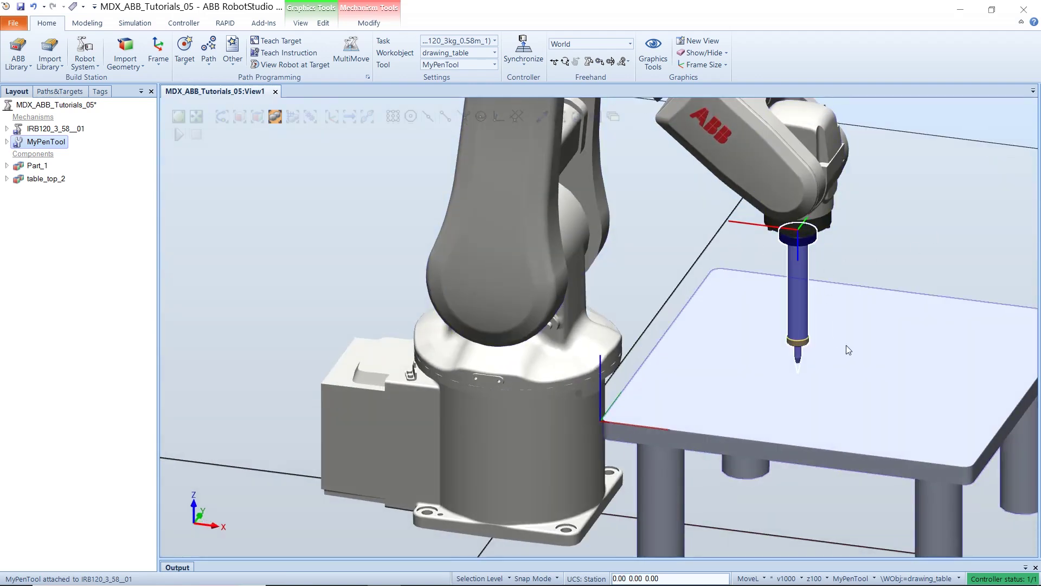
pyautogui.scroll(3, 849, 350)
pyautogui.scroll(-6, 700, 310)
pyautogui.scroll(1, 698, 210)
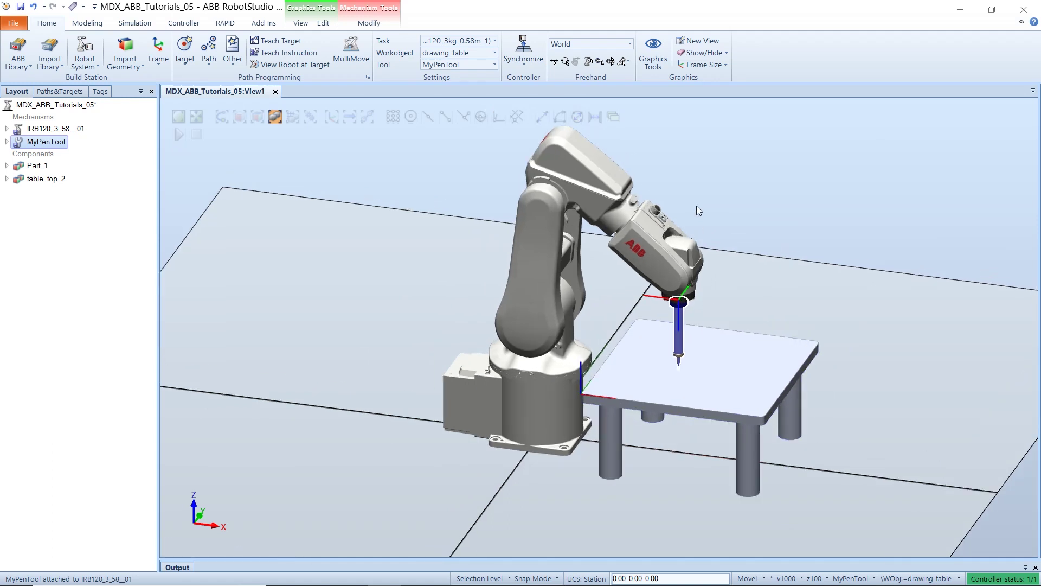
pyautogui.scroll(1, 698, 211)
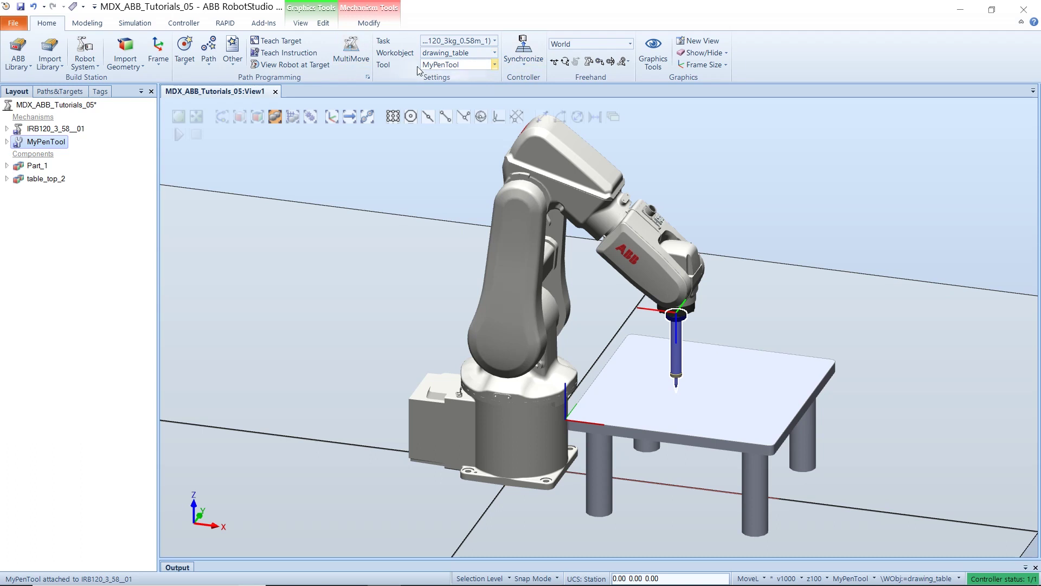
pyautogui.click(494, 65)
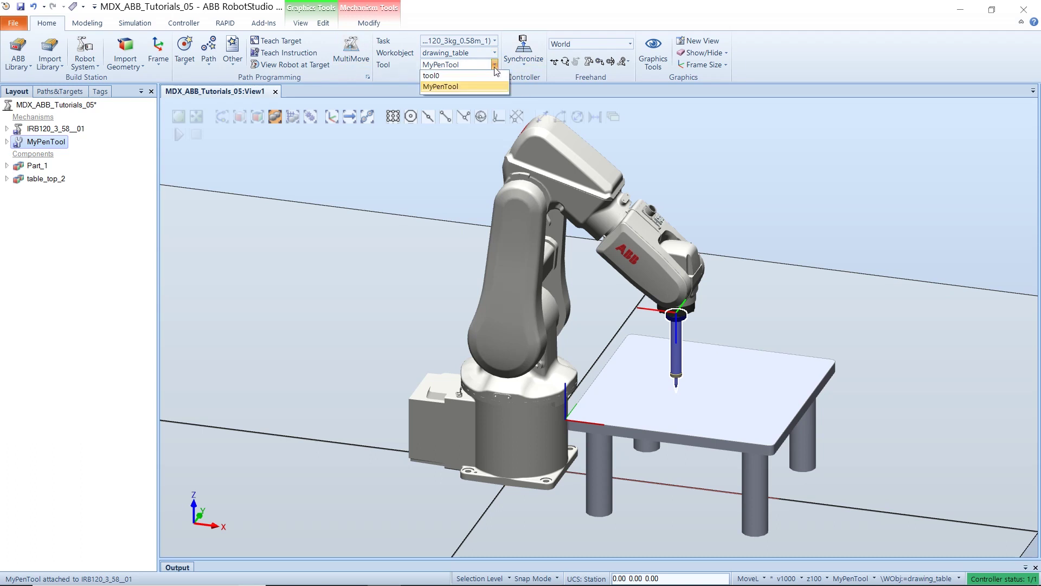
pyautogui.click(453, 88)
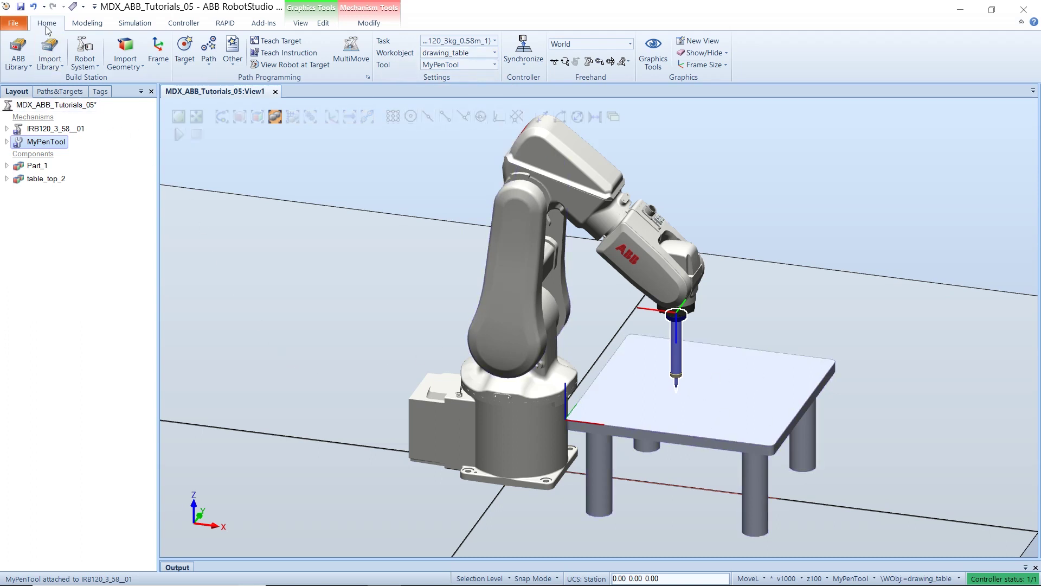
# - Create Target_10 at point 0,0,0 with the work object as reference
pyautogui.click(184, 50)
pyautogui.moveTo(167, 308); pyautogui.dragTo(252, 279)
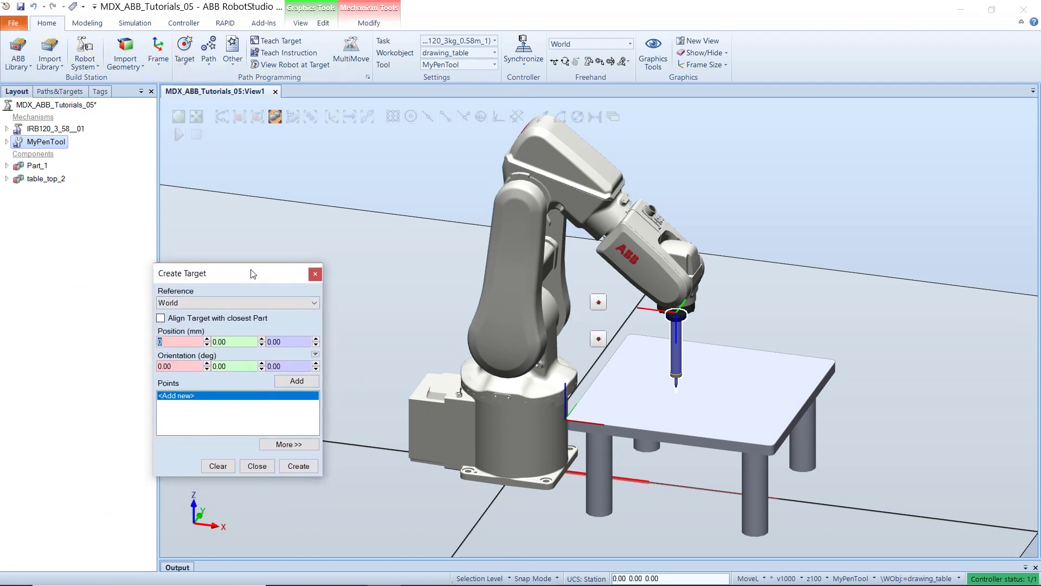
pyautogui.click(208, 305)
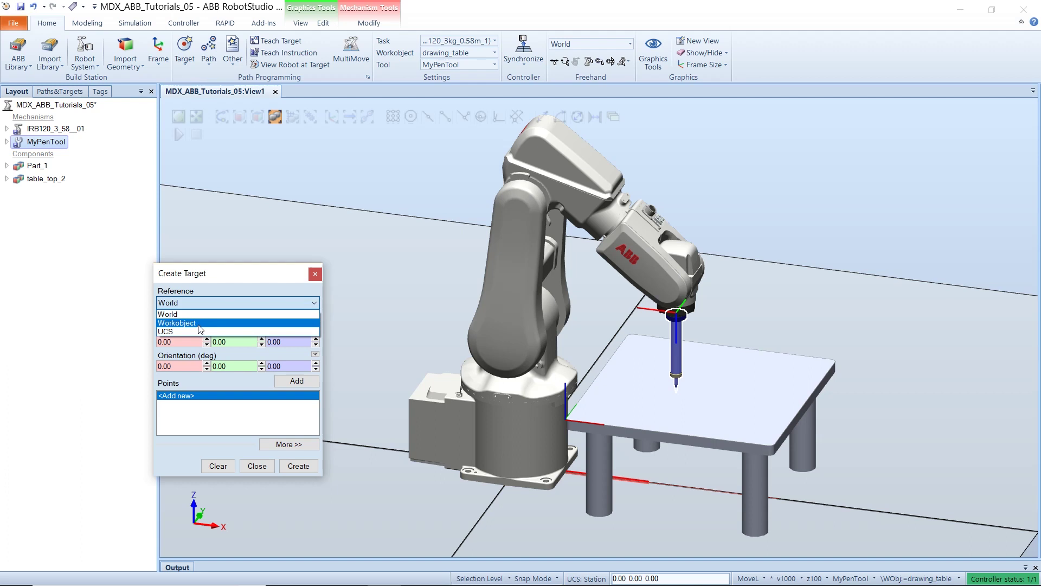
pyautogui.click(200, 323)
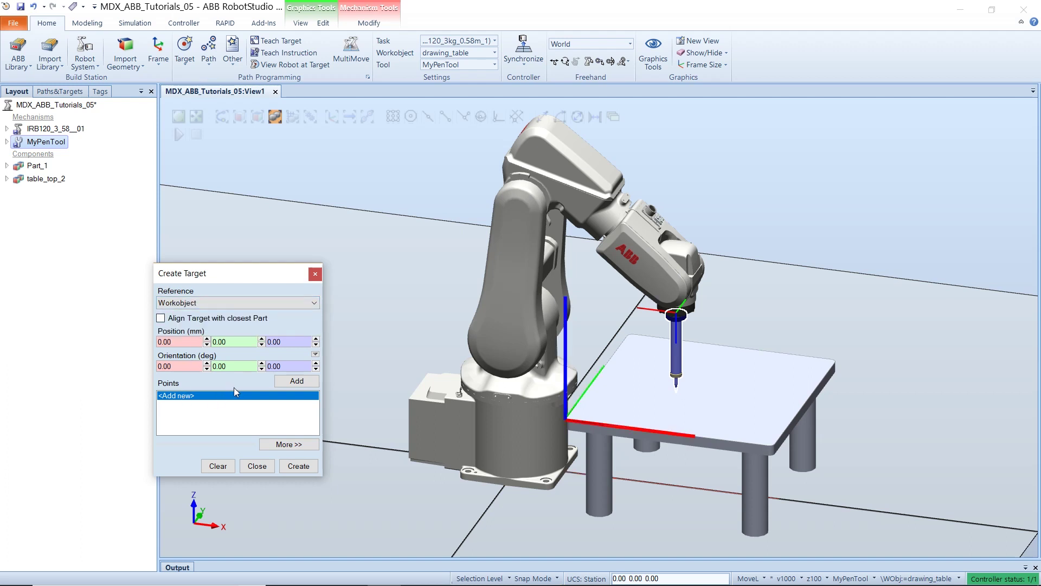
pyautogui.click(298, 381)
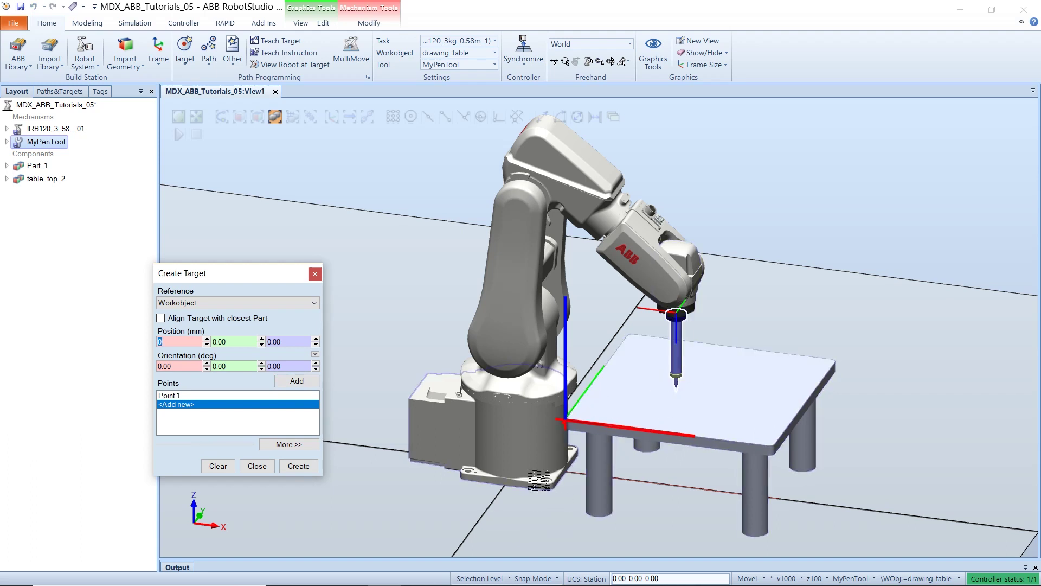
pyautogui.click(294, 468)
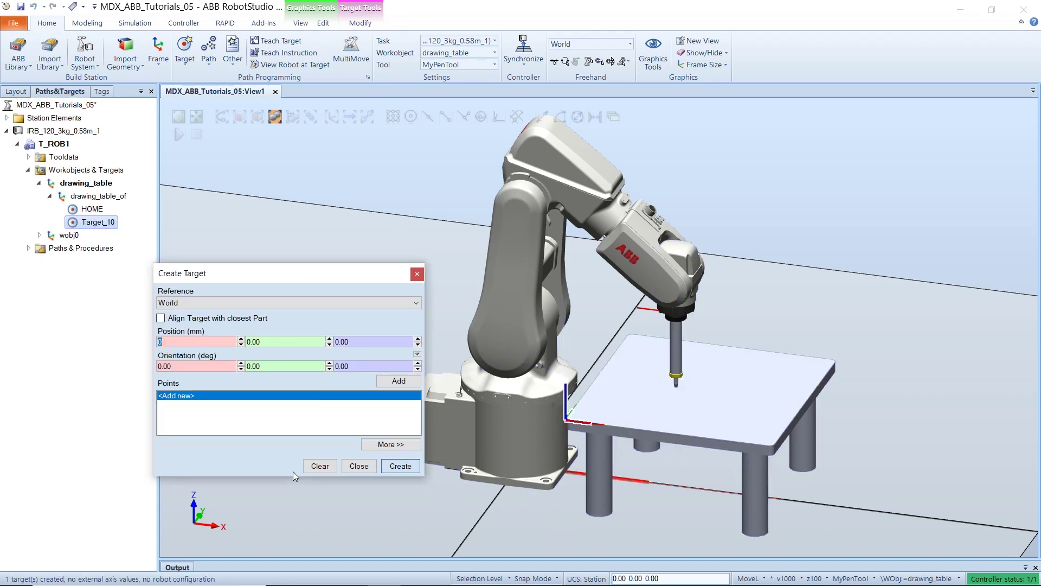
# - Copy the HOME target's orientation and apply it to Target_10
pyautogui.click(417, 273)
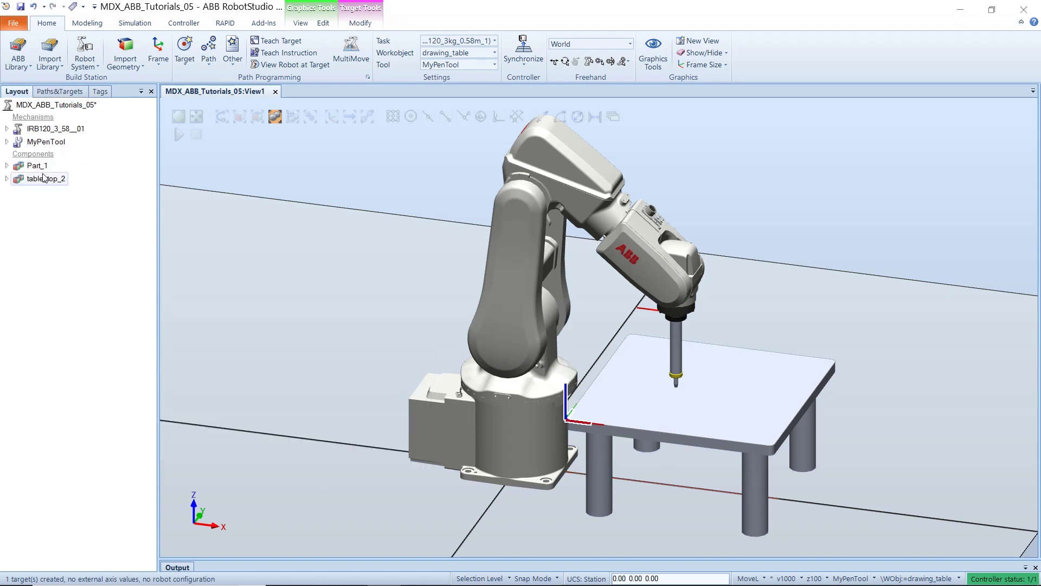
pyautogui.click(57, 91)
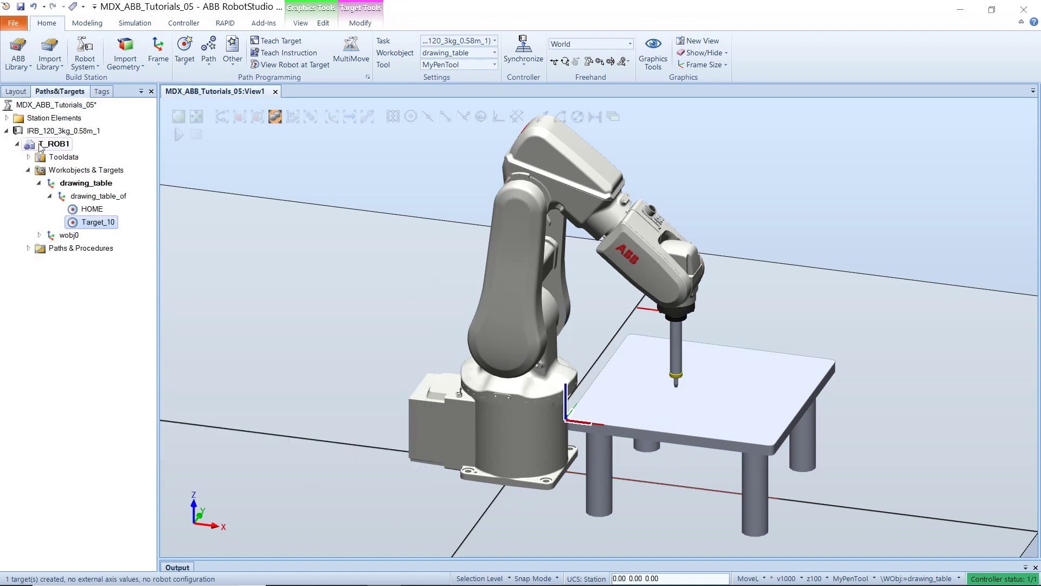
pyautogui.click(89, 221)
pyautogui.press('Return')
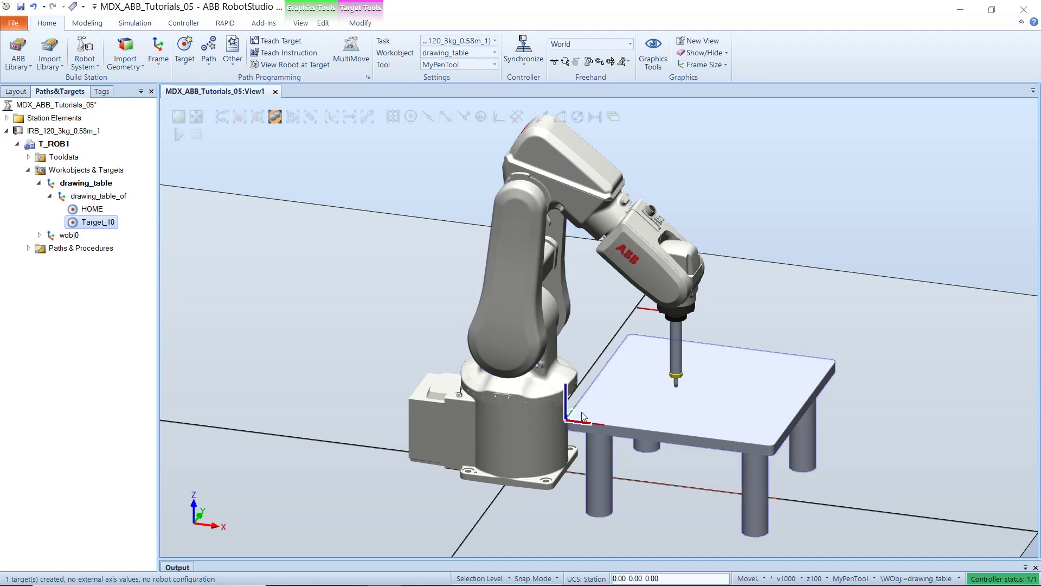
pyautogui.scroll(3, 565, 438)
pyautogui.scroll(2, 573, 409)
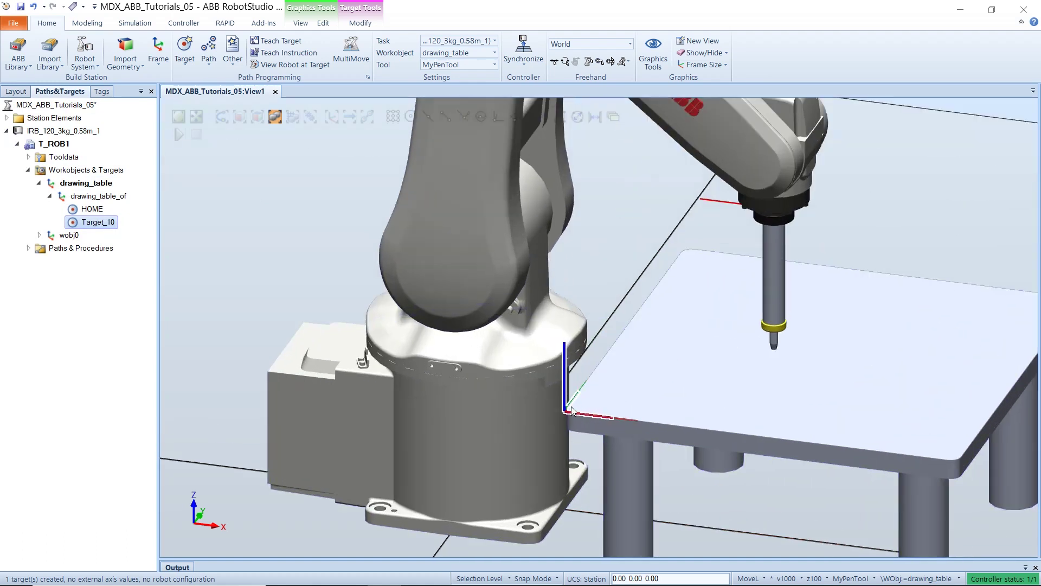
pyautogui.click(90, 211)
pyautogui.rightClick(85, 209)
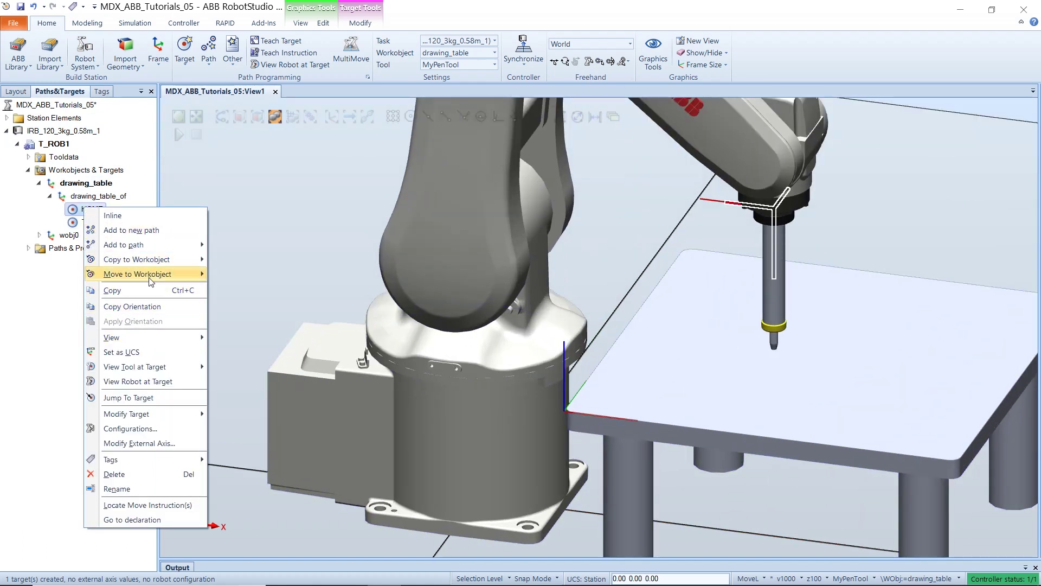
pyautogui.click(145, 306)
pyautogui.click(107, 223)
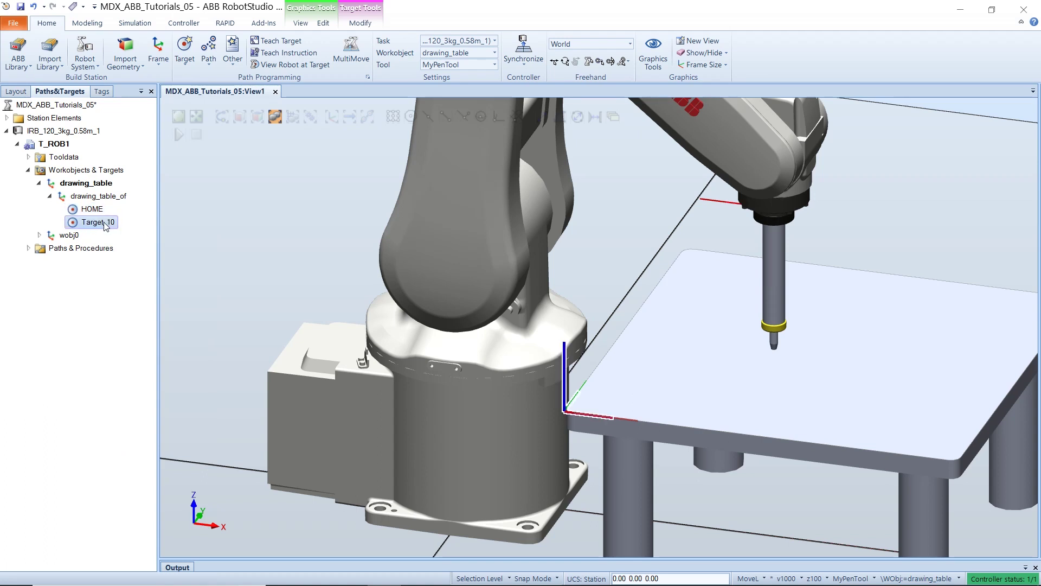
pyautogui.rightClick(106, 226)
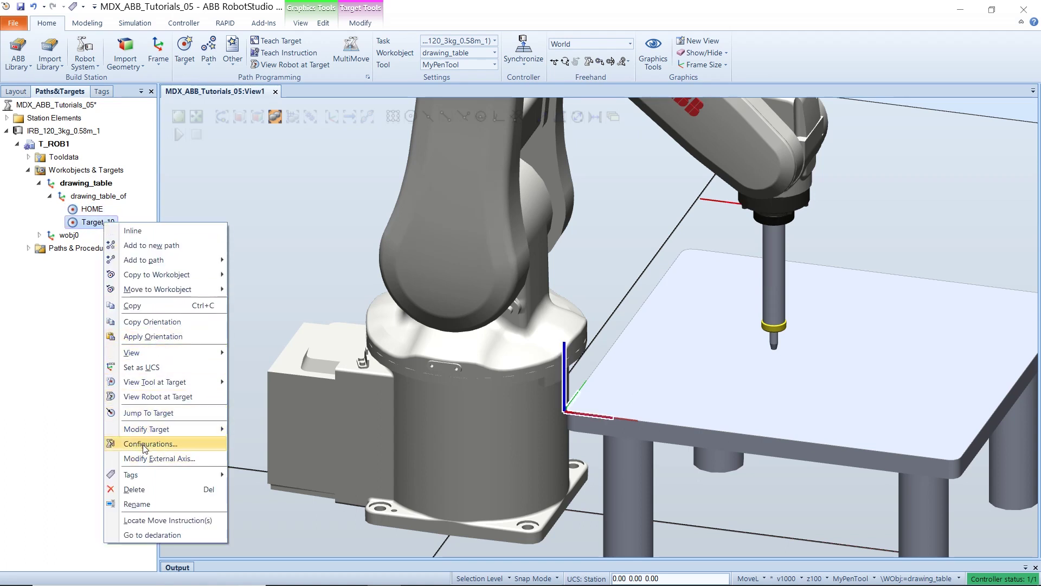
pyautogui.click(148, 339)
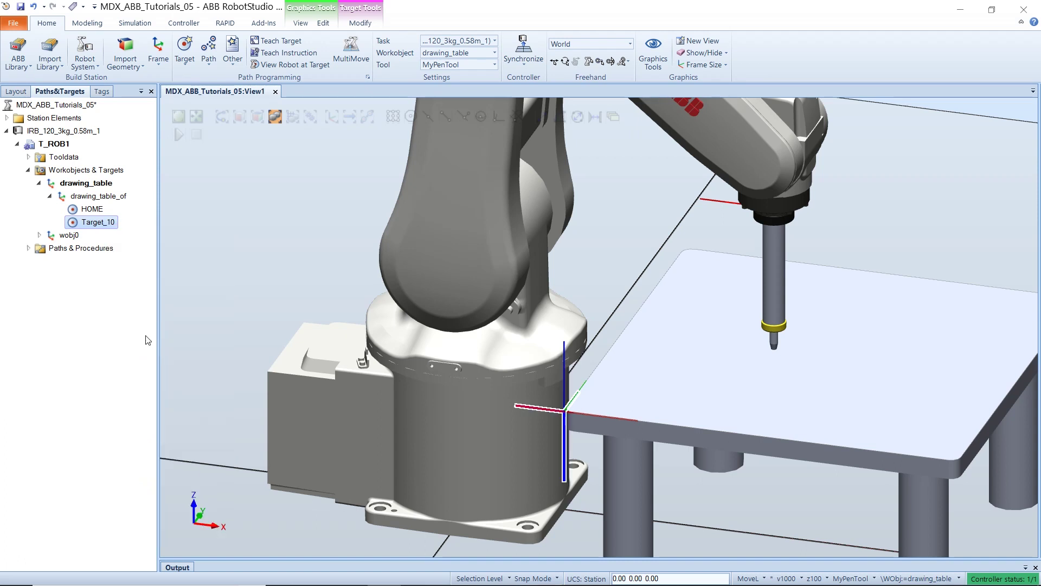
# - Pose the IRB120 at Target_10 and inspect its pen tip touching the drawing_table corner
pyautogui.rightClick(88, 228)
pyautogui.click(124, 404)
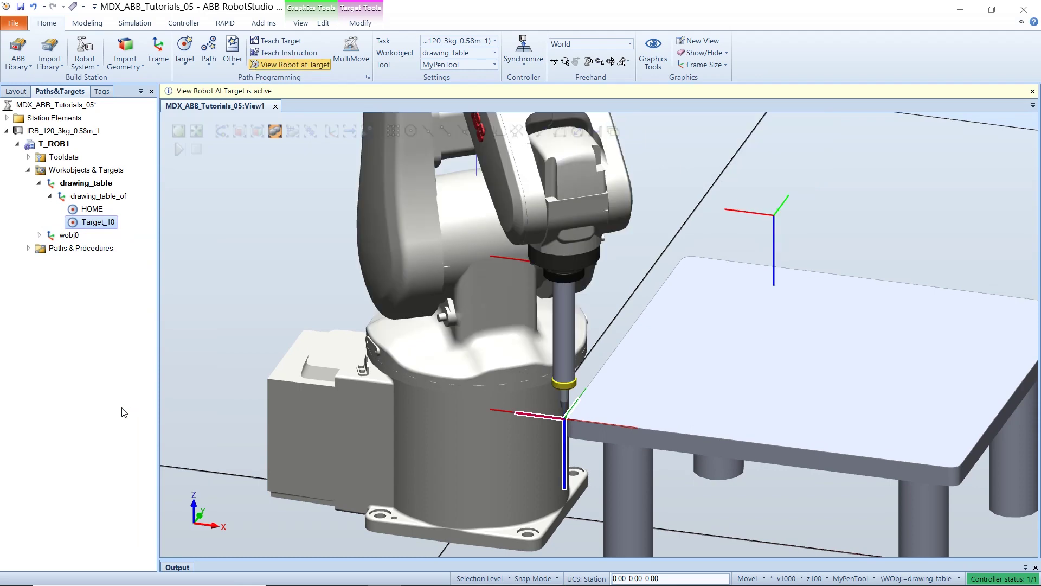
pyautogui.keyDown('ctrl'); pyautogui.keyDown('shift'); pyautogui.moveTo(347, 412); pyautogui.dragTo(473, 344); pyautogui.keyUp('shift'); pyautogui.keyUp('ctrl')
pyautogui.scroll(-5, 456, 325)
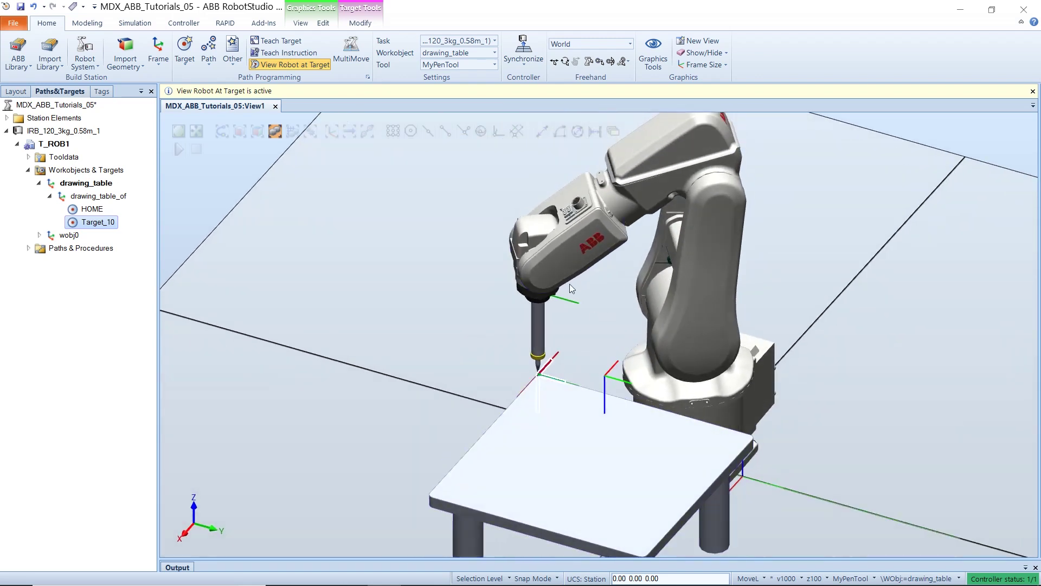
pyautogui.scroll(3, 568, 329)
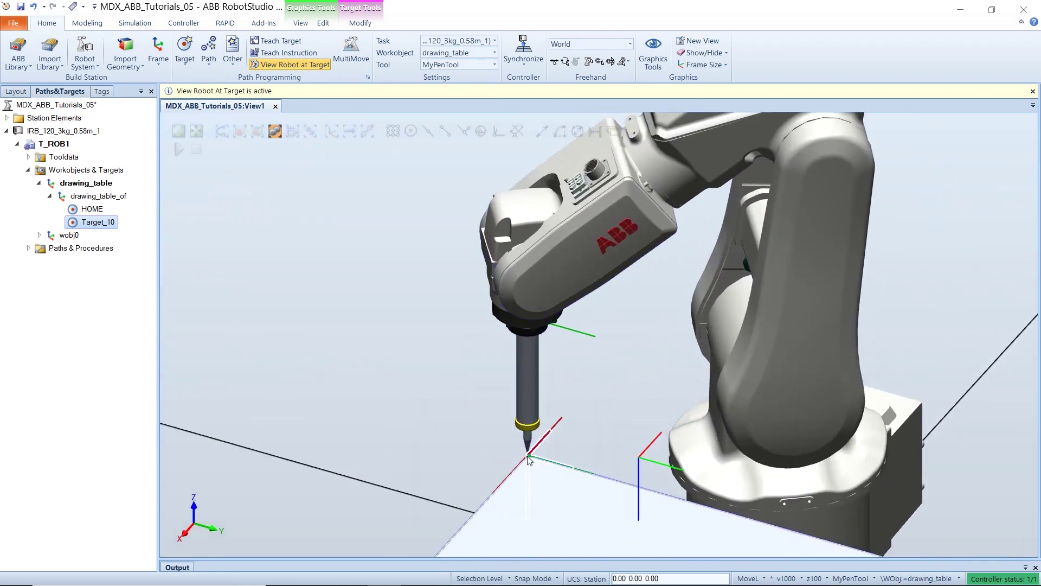
pyautogui.scroll(4, 649, 402)
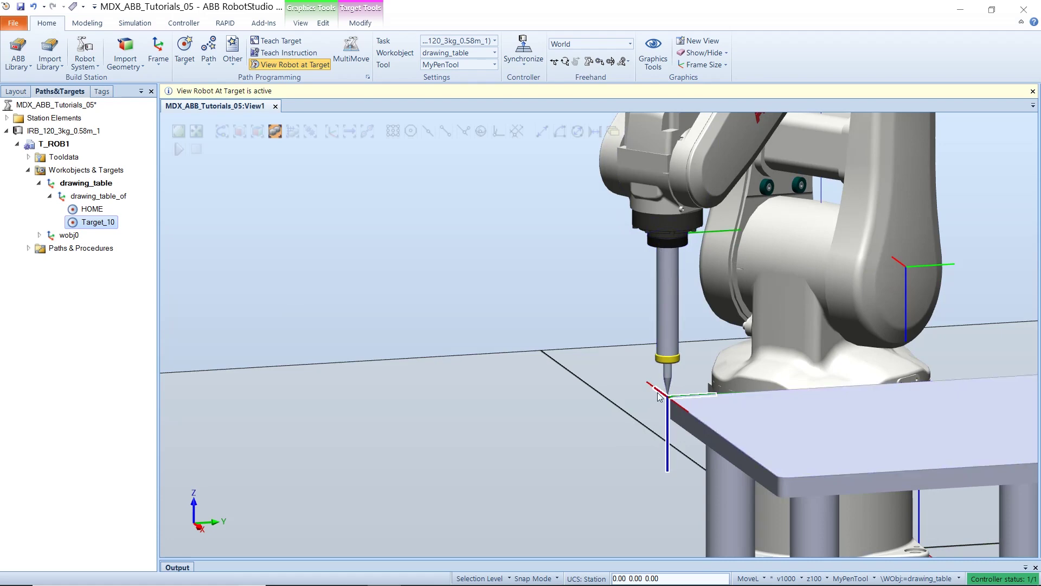
pyautogui.keyDown('ctrl'); pyautogui.keyDown('shift'); pyautogui.moveTo(667, 431); pyautogui.dragTo(726, 416); pyautogui.keyUp('shift'); pyautogui.keyUp('ctrl')
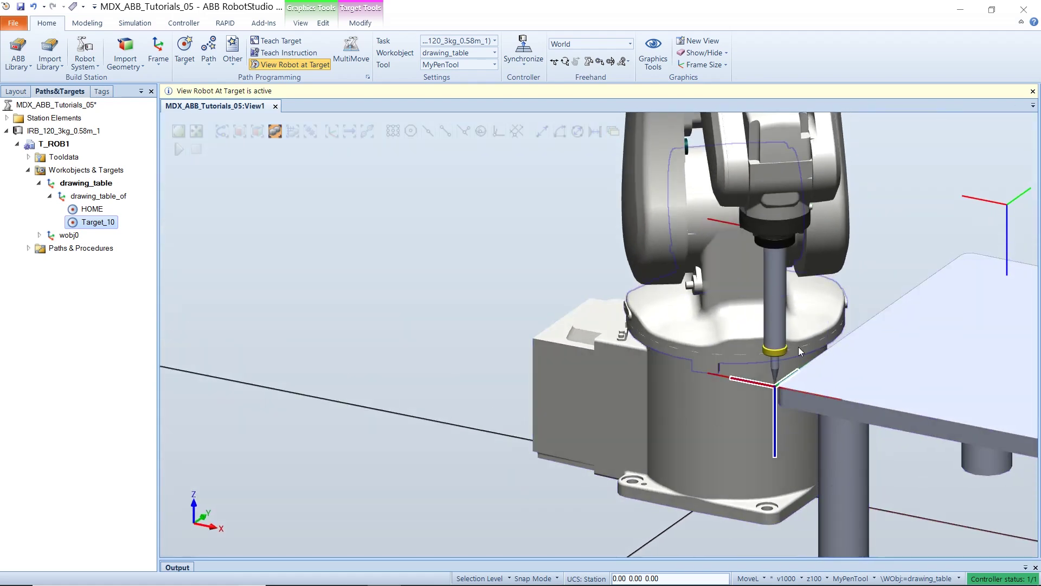